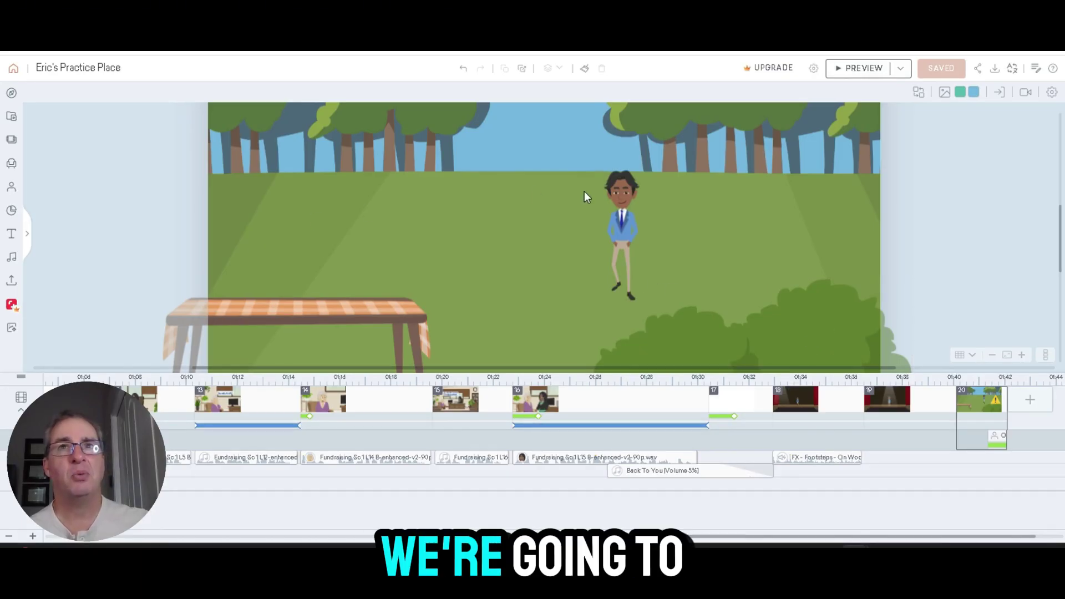
Step: Search the available actions for "running" for the man in the blue jacket
{"action": "left_click", "coordinate": [622, 202]}
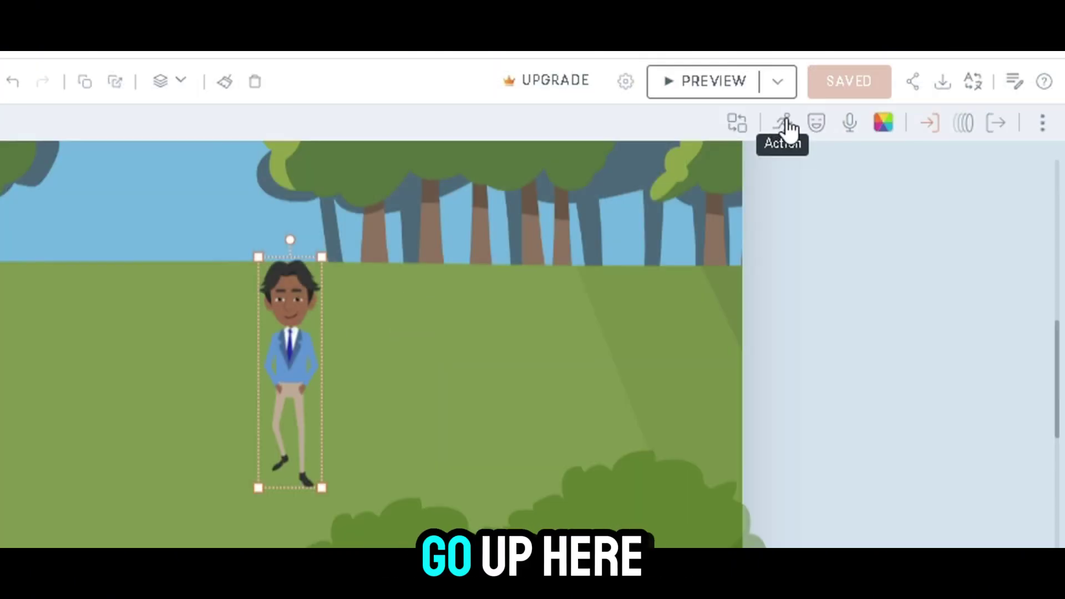
{"action": "left_click", "coordinate": [782, 126]}
{"action": "left_click", "coordinate": [854, 214]}
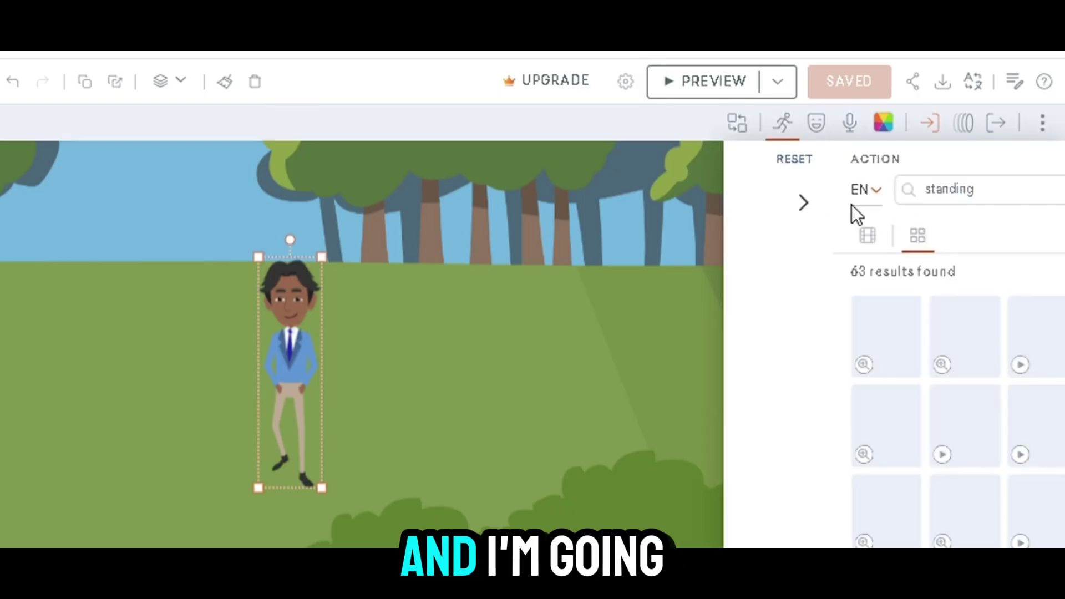
{"action": "left_click", "coordinate": [1033, 190]}
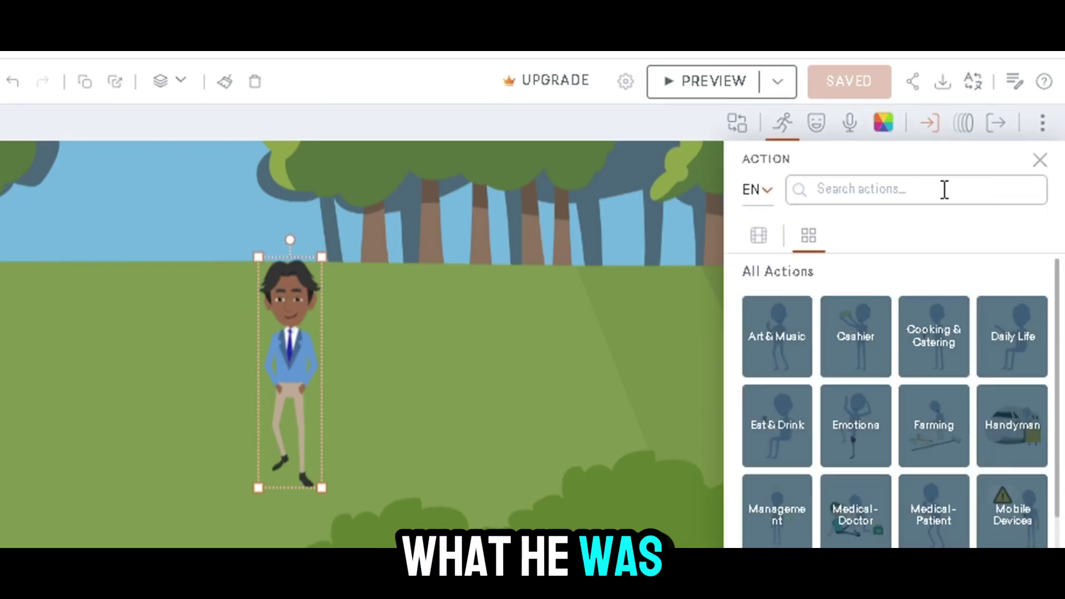
{"action": "left_click", "coordinate": [944, 189]}
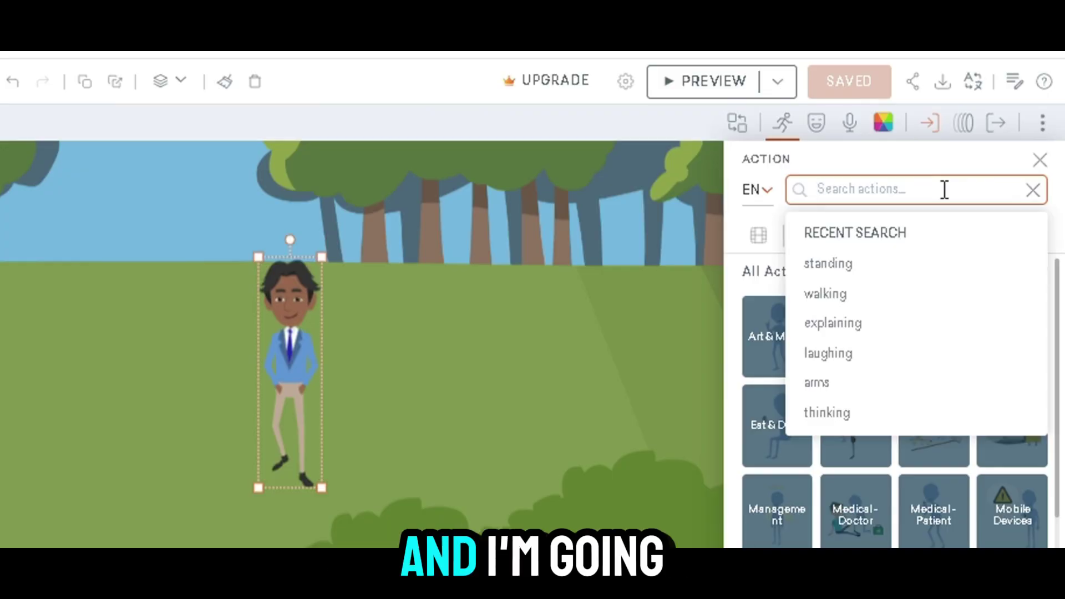
{"action": "type", "text": "Running"}
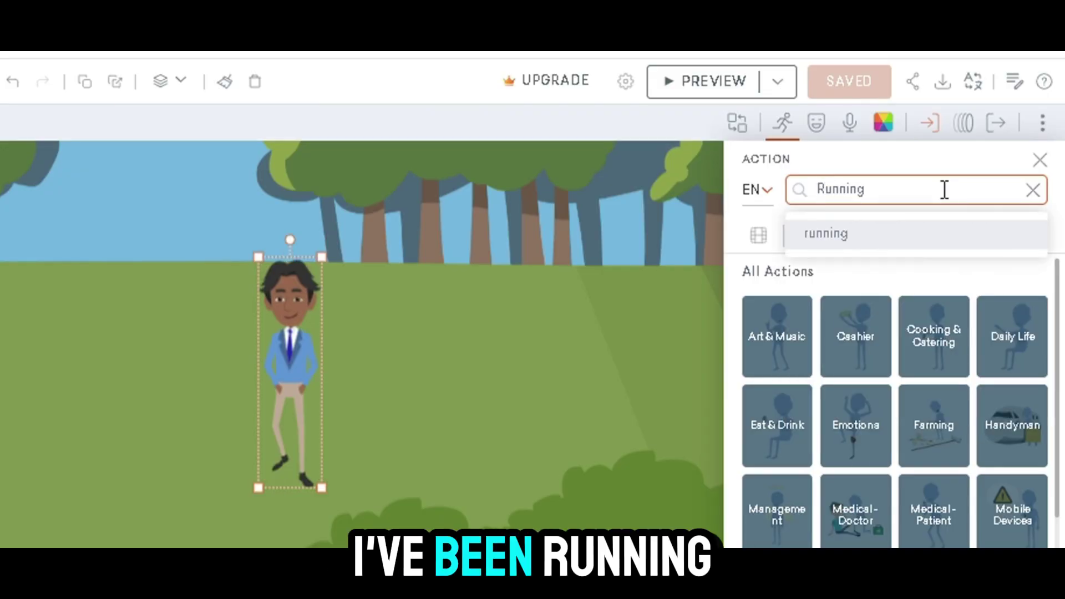
{"action": "left_click", "coordinate": [841, 233]}
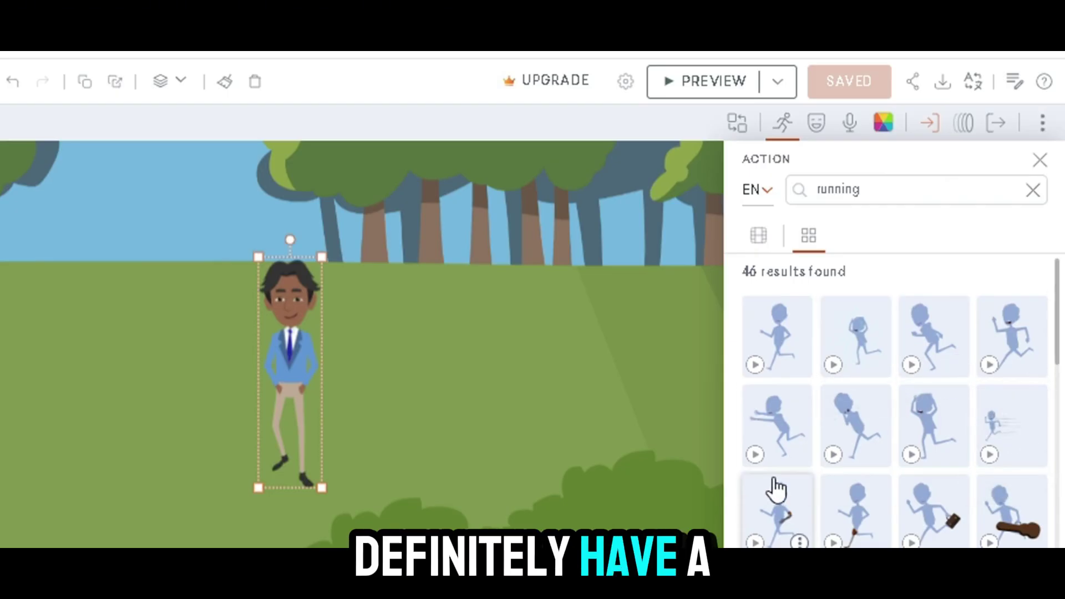
Step: Preview the running actions and apply "Running - Being chased" to the man
{"action": "left_click", "coordinate": [755, 365]}
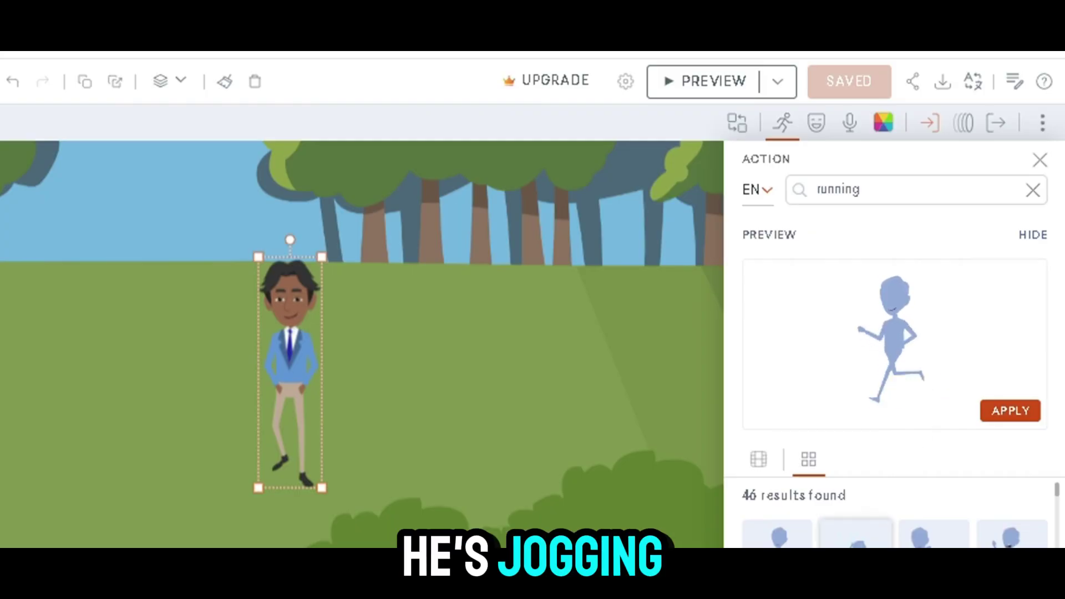
{"action": "left_click", "coordinate": [854, 535]}
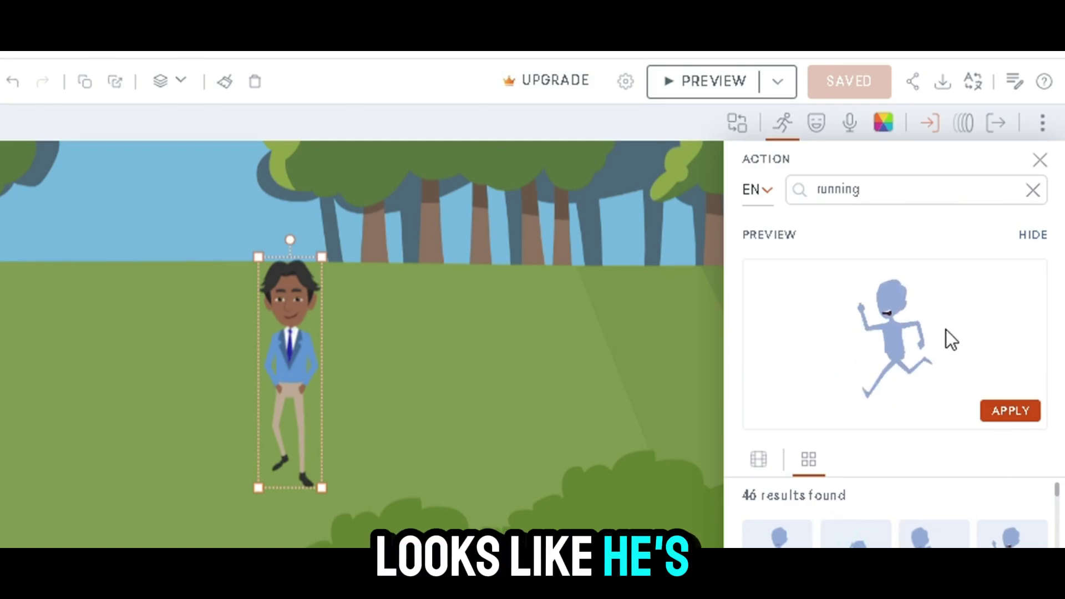
{"action": "left_click", "coordinate": [1004, 413]}
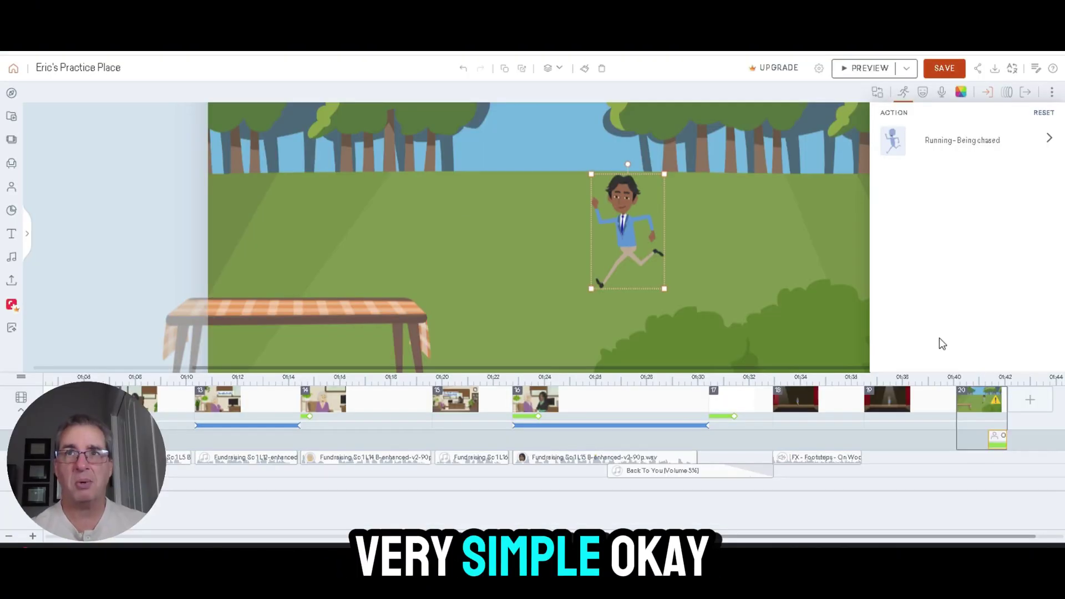
{"action": "left_click", "coordinate": [939, 338]}
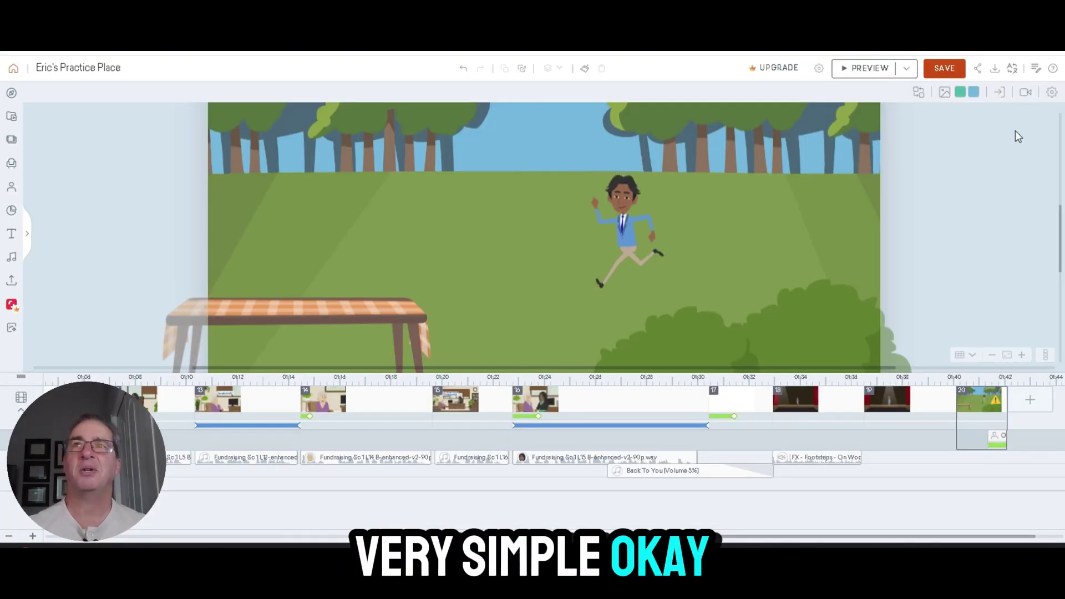
Step: Add a camera framing the entire park scene
{"action": "left_click", "coordinate": [1025, 93]}
{"action": "left_click", "coordinate": [975, 135]}
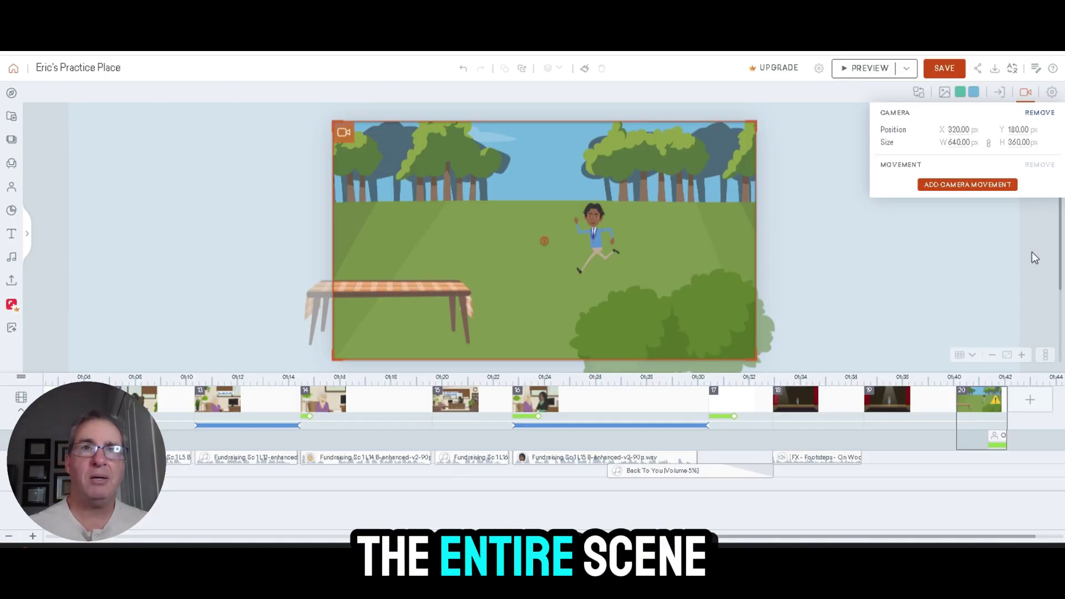
{"action": "left_click", "coordinate": [969, 186]}
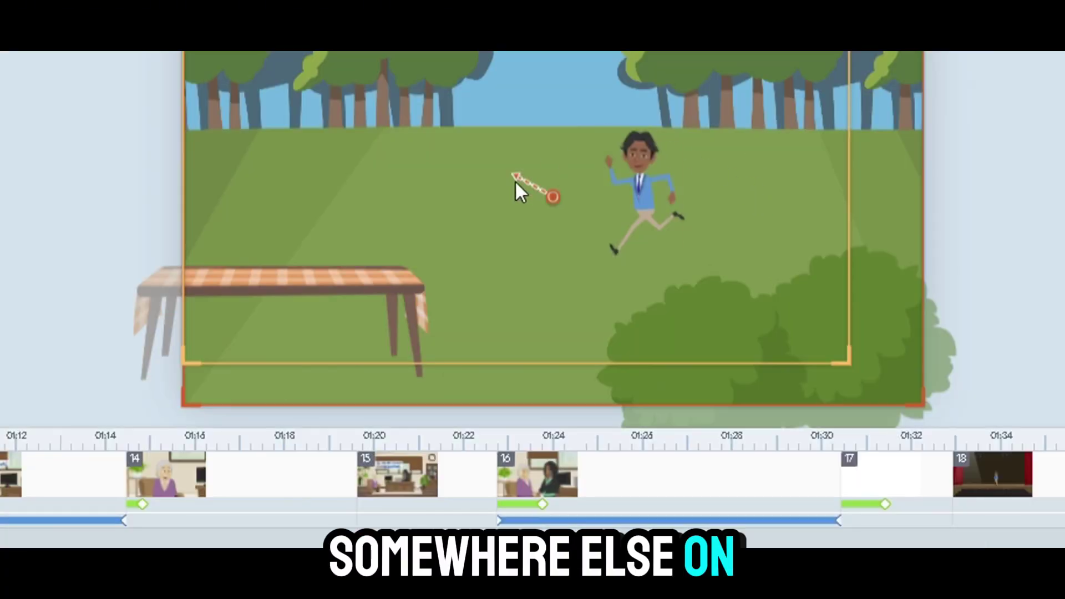
{"action": "left_click_drag", "start_coordinate": [514, 178], "coordinate": [561, 197]}
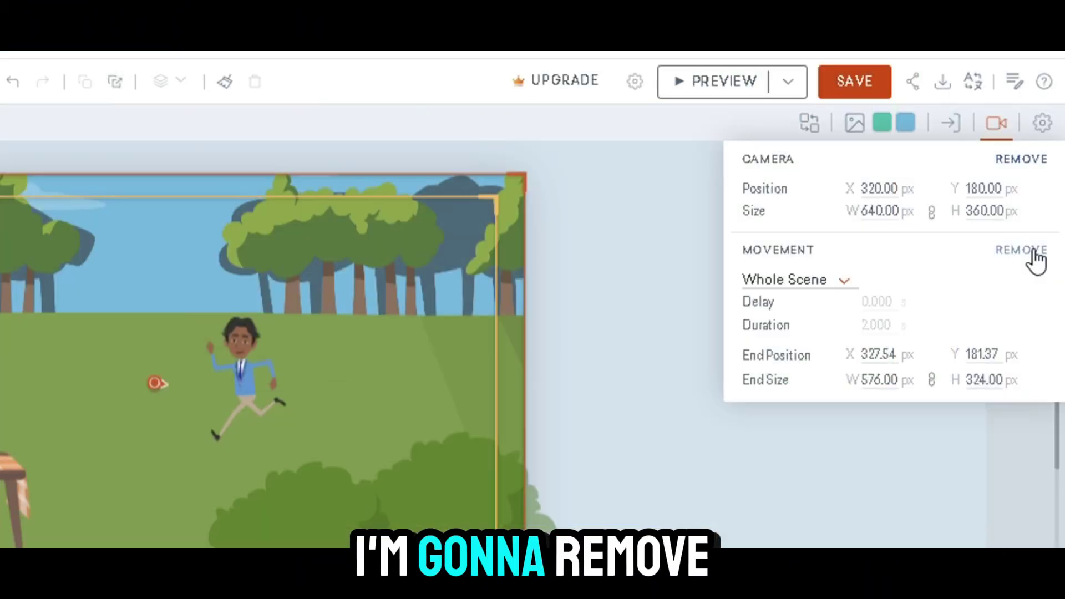
{"action": "left_click", "coordinate": [1024, 252]}
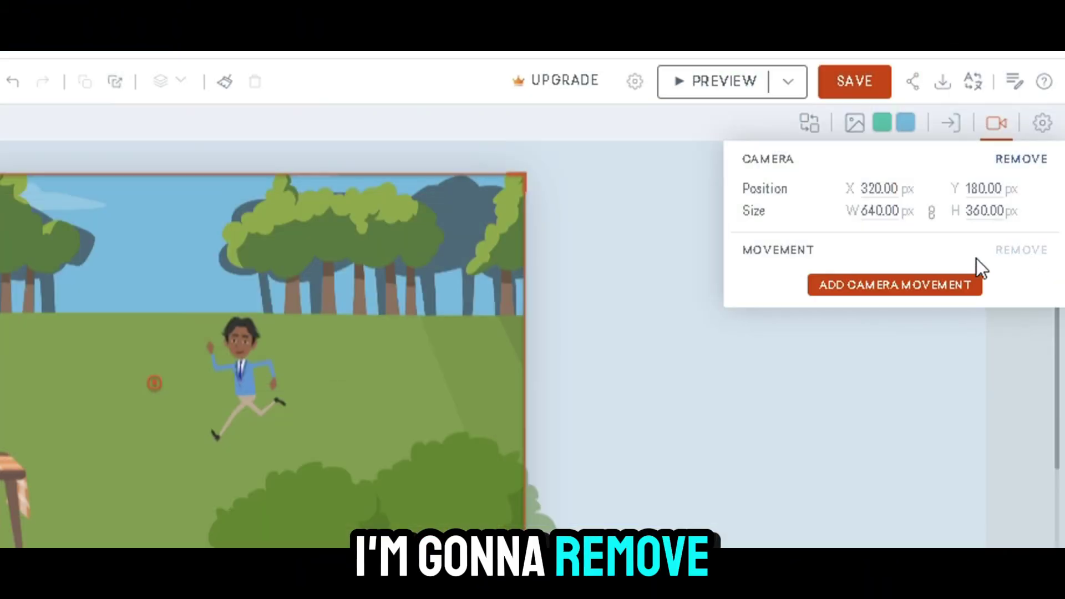
Step: Add a whole-scene camera movement and shrink its end frame around the scene centre for a gradual zoom-in
{"action": "left_click", "coordinate": [958, 288]}
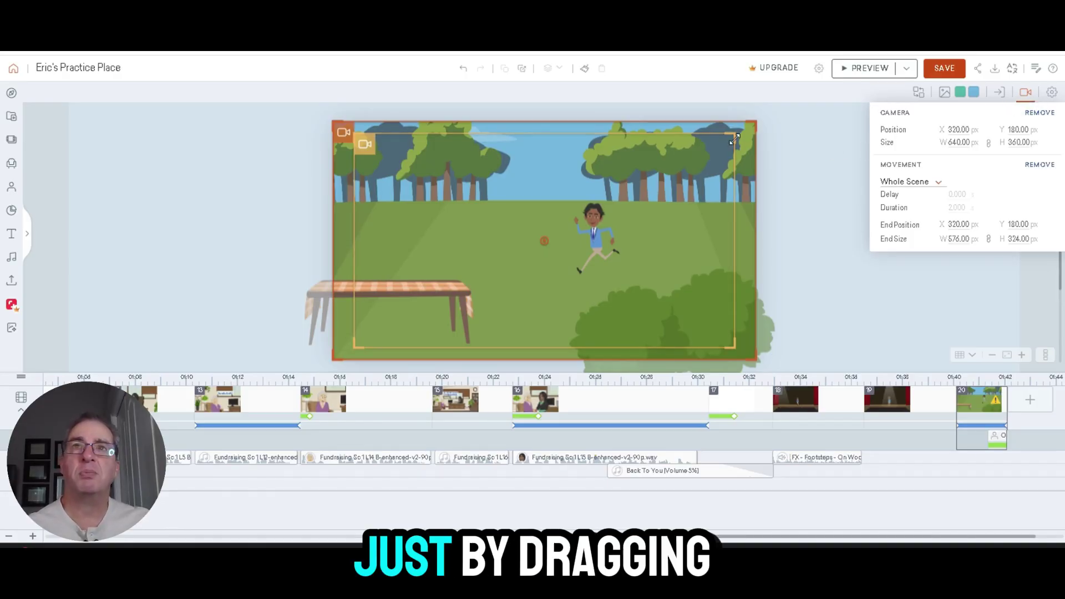
{"action": "left_click_drag", "start_coordinate": [734, 135], "coordinate": [692, 166]}
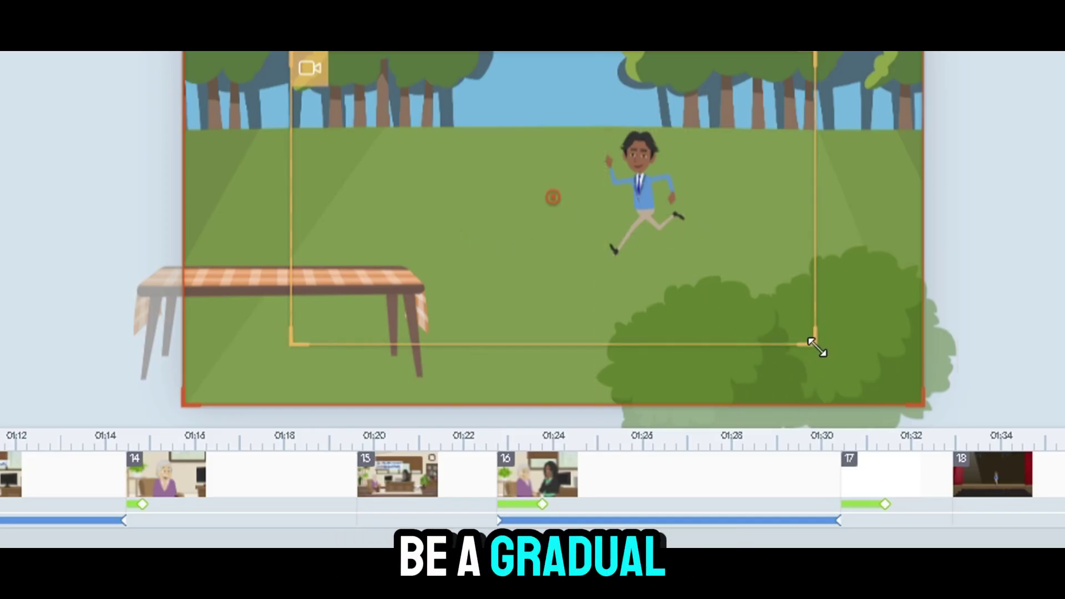
{"action": "left_click_drag", "start_coordinate": [817, 348], "coordinate": [837, 377]}
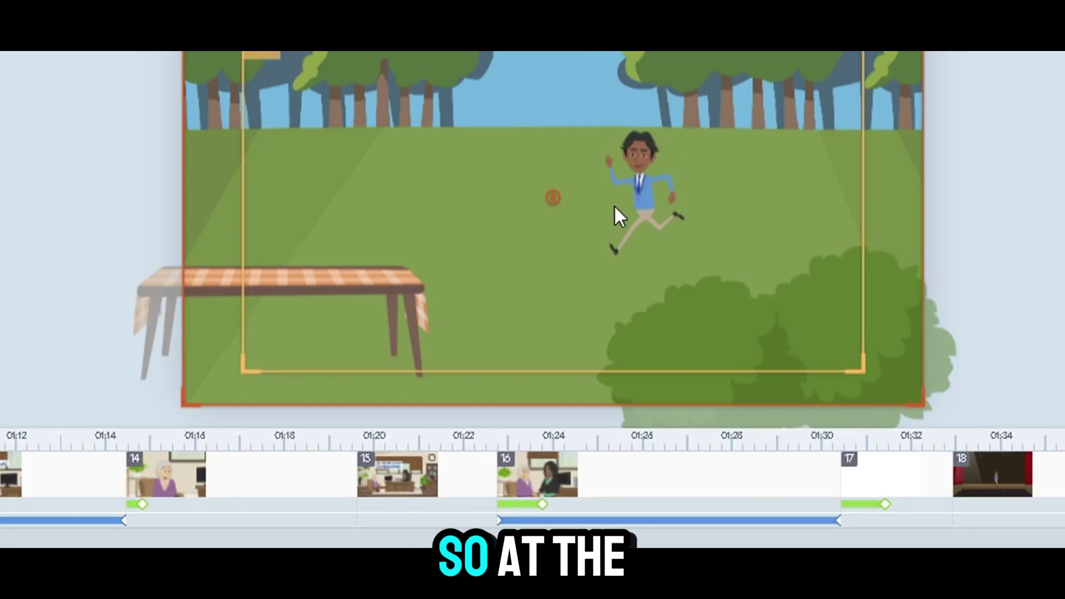
Step: Enlarge the running man and move him near the middle of the scene, centred vertically
{"action": "left_click", "coordinate": [645, 193]}
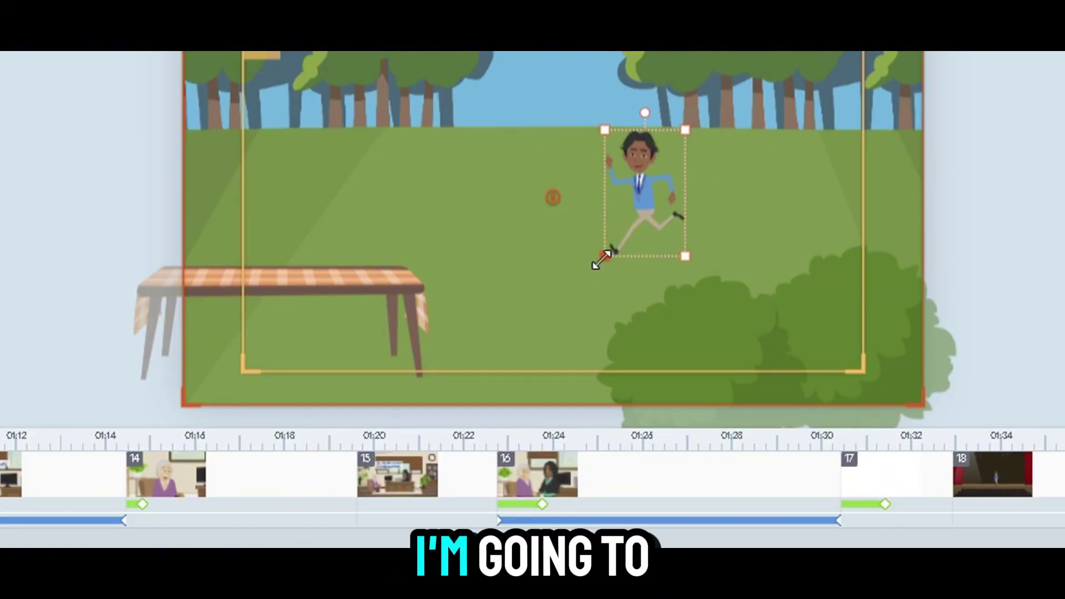
{"action": "left_click_drag", "start_coordinate": [601, 258], "coordinate": [527, 316]}
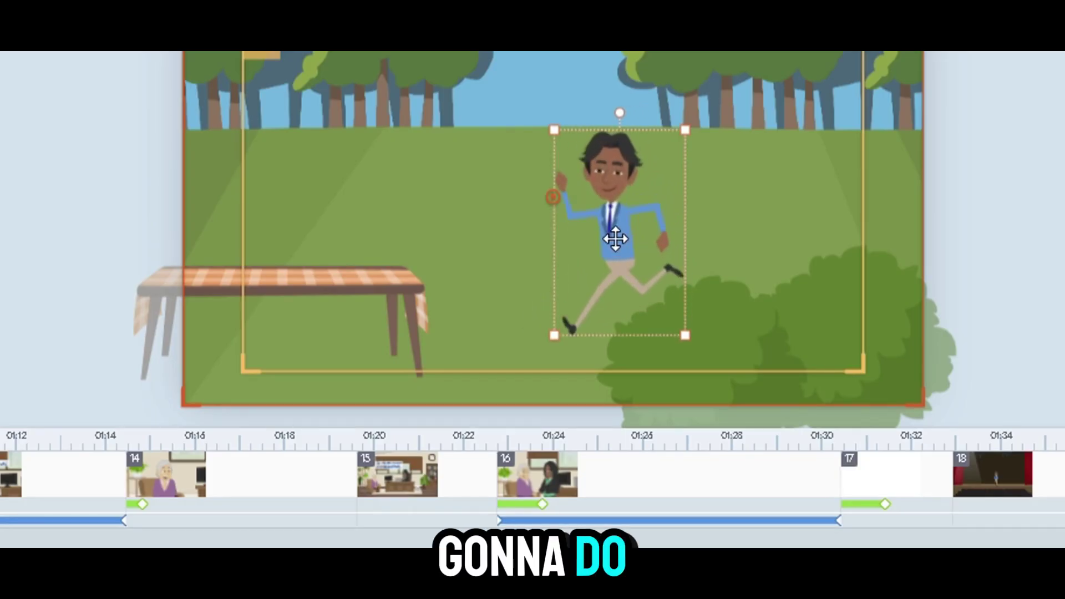
{"action": "left_click_drag", "start_coordinate": [616, 241], "coordinate": [605, 202]}
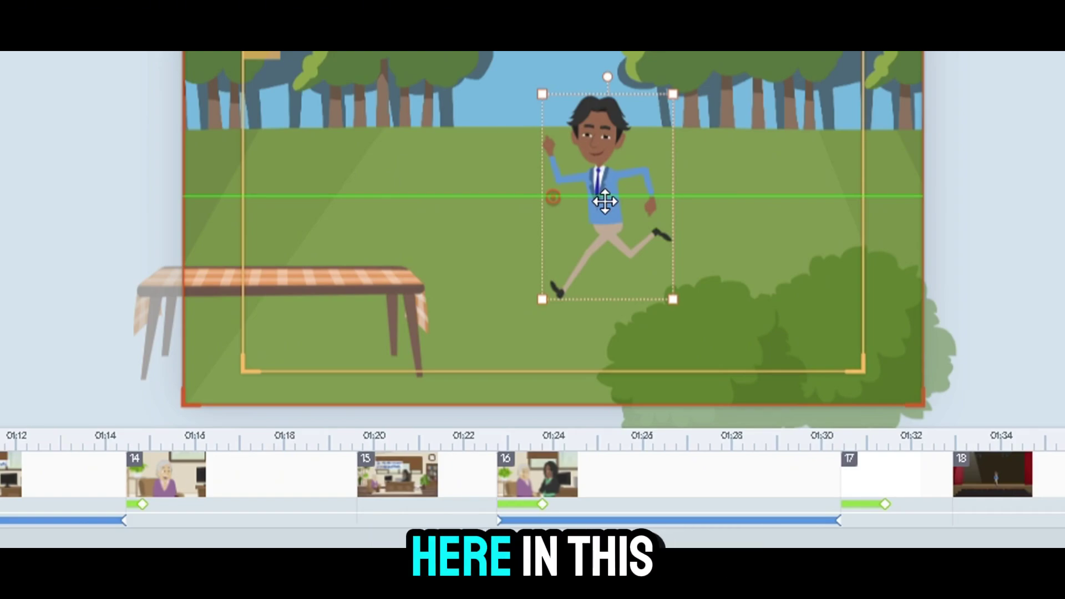
{"action": "left_click_drag", "start_coordinate": [604, 202], "coordinate": [605, 202]}
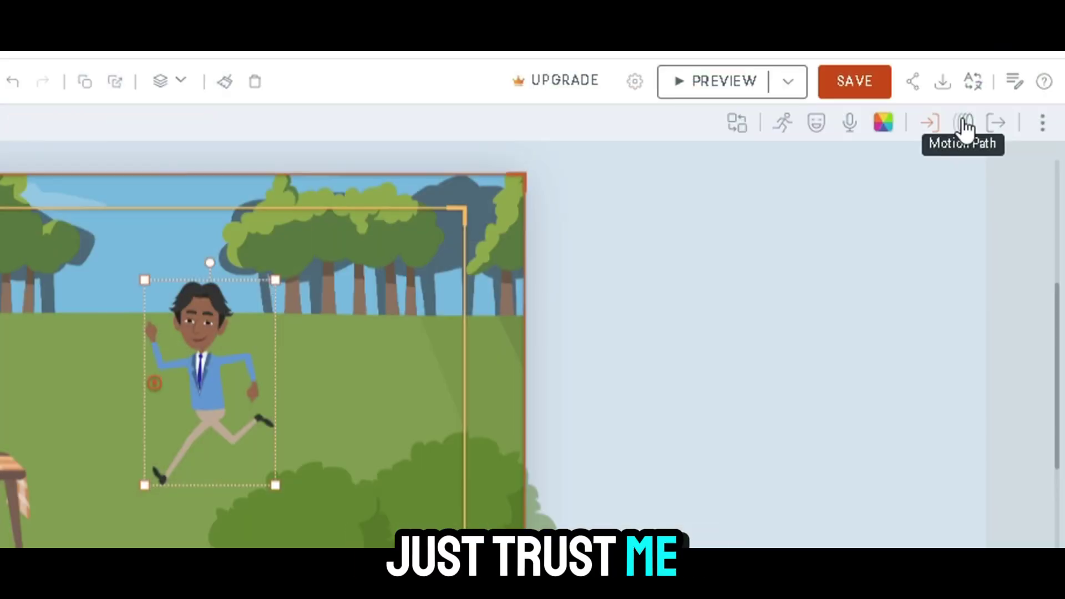
Step: Apply the right-to-left horizontal line motion path to the running man
{"action": "left_click", "coordinate": [965, 126]}
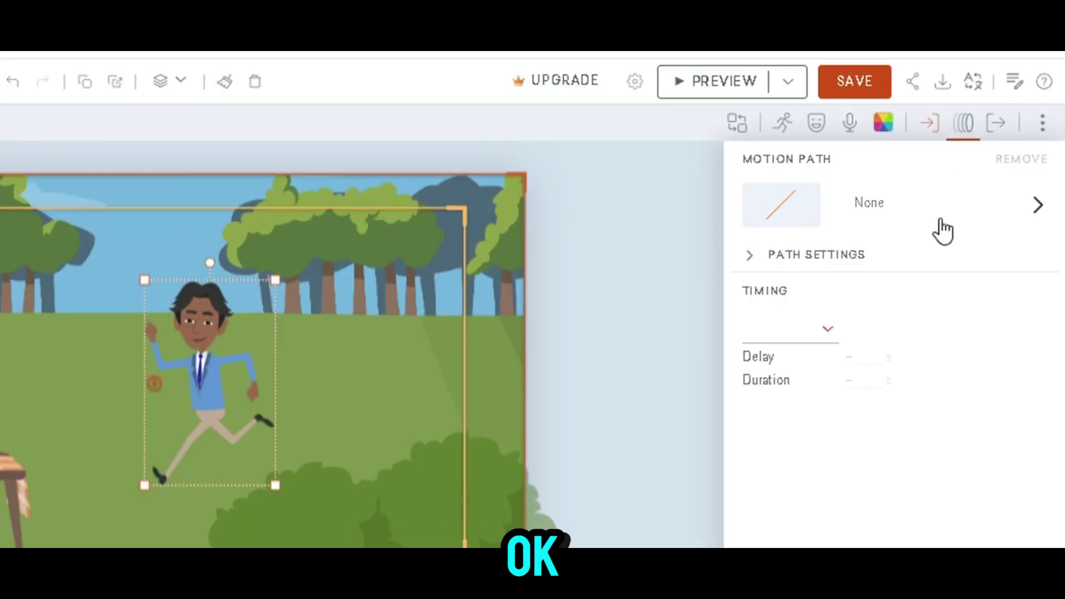
{"action": "left_click", "coordinate": [860, 219]}
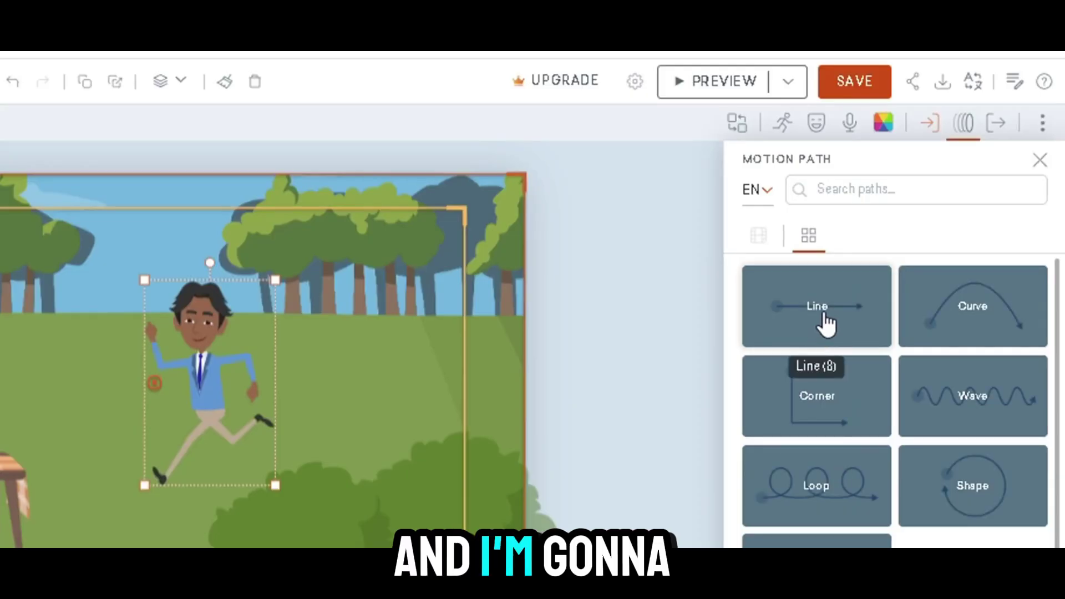
{"action": "left_click", "coordinate": [826, 323]}
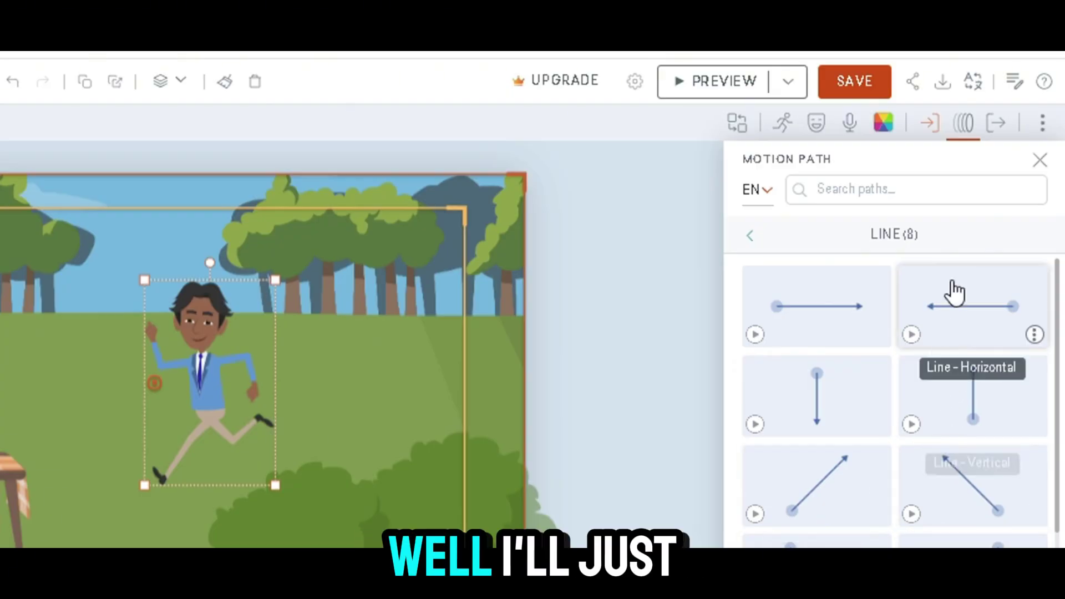
{"action": "left_click", "coordinate": [976, 320]}
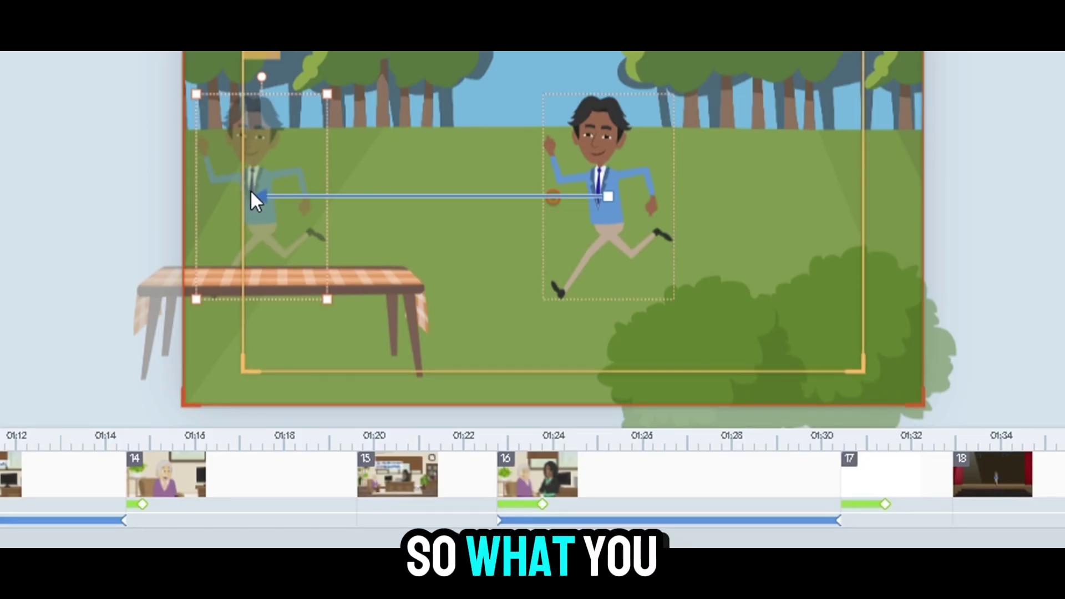
Step: Shrink the end figure of the man's motion path and place it centred over his starting figure
{"action": "left_click_drag", "start_coordinate": [254, 195], "coordinate": [465, 196]}
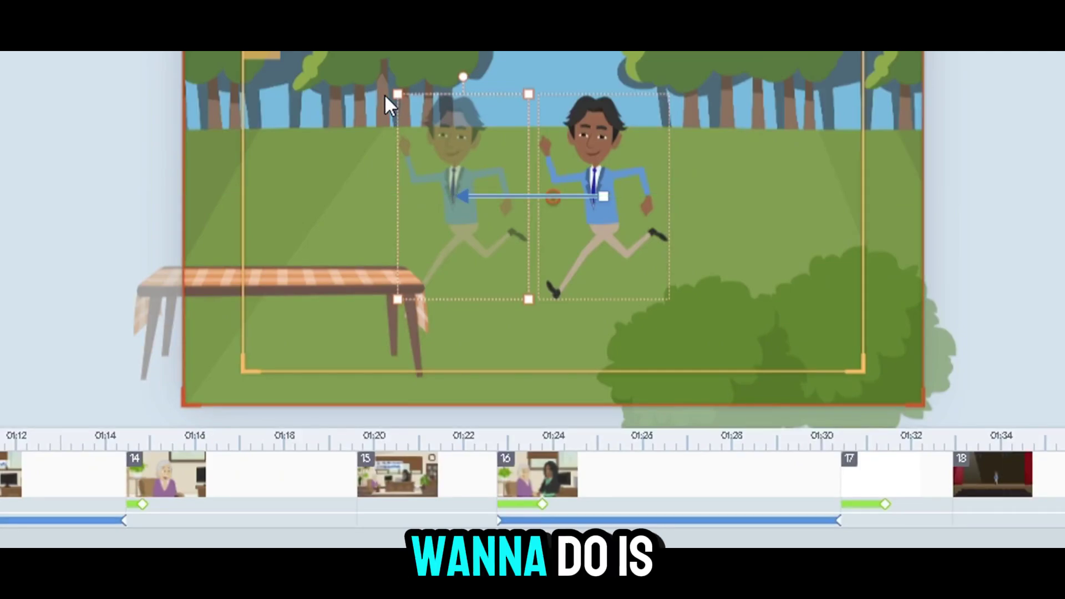
{"action": "left_click_drag", "start_coordinate": [392, 92], "coordinate": [410, 113]}
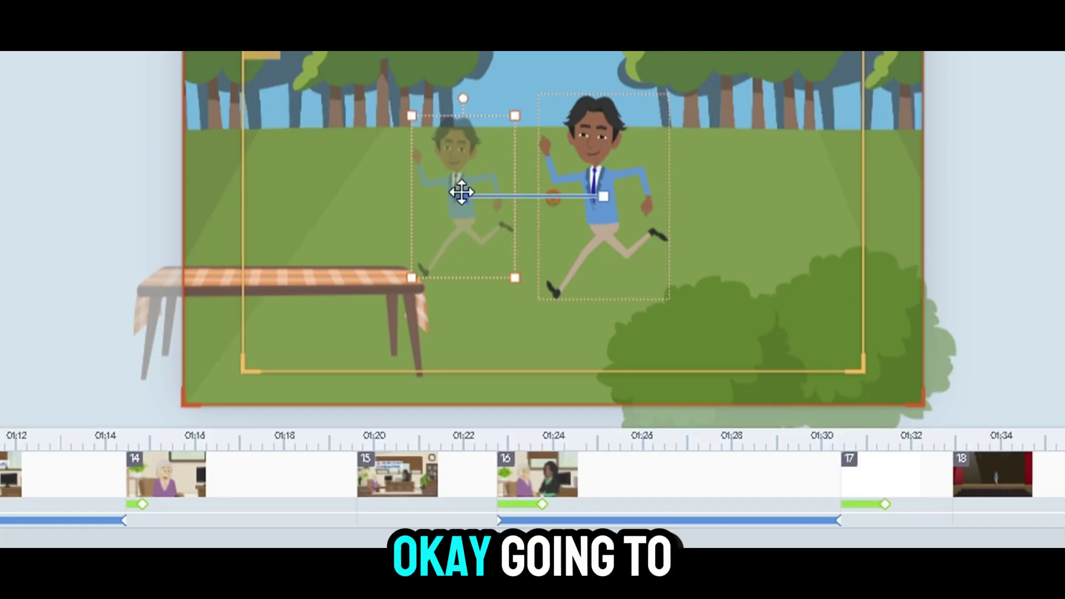
{"action": "left_click_drag", "start_coordinate": [461, 192], "coordinate": [601, 196]}
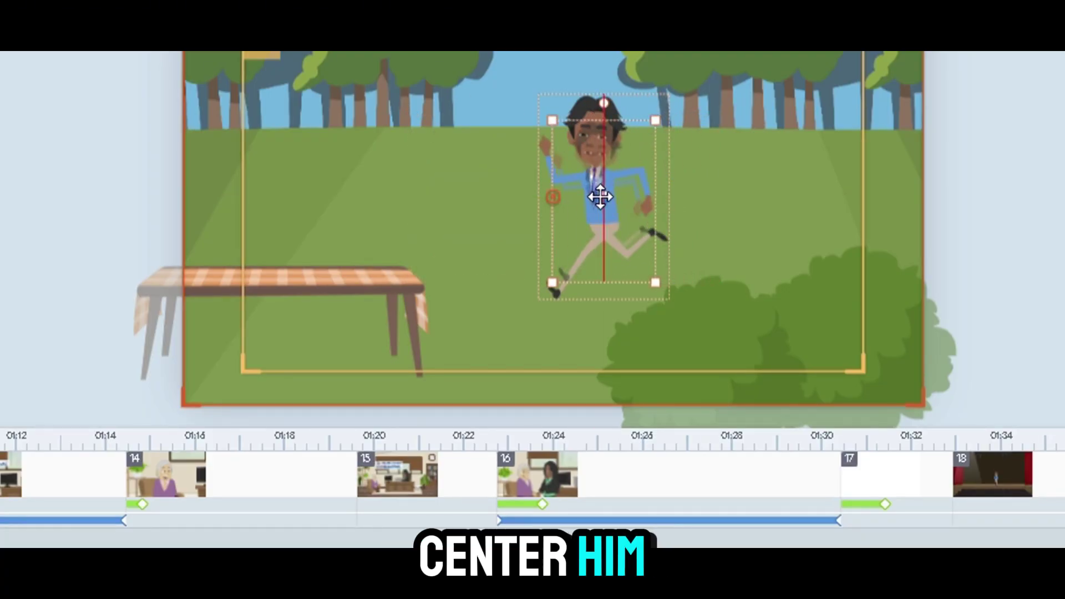
Step: Give the picnic table a straight motion path ending in an enlarged table lower and further left, partly outside the camera frame
{"action": "left_click", "coordinate": [313, 289]}
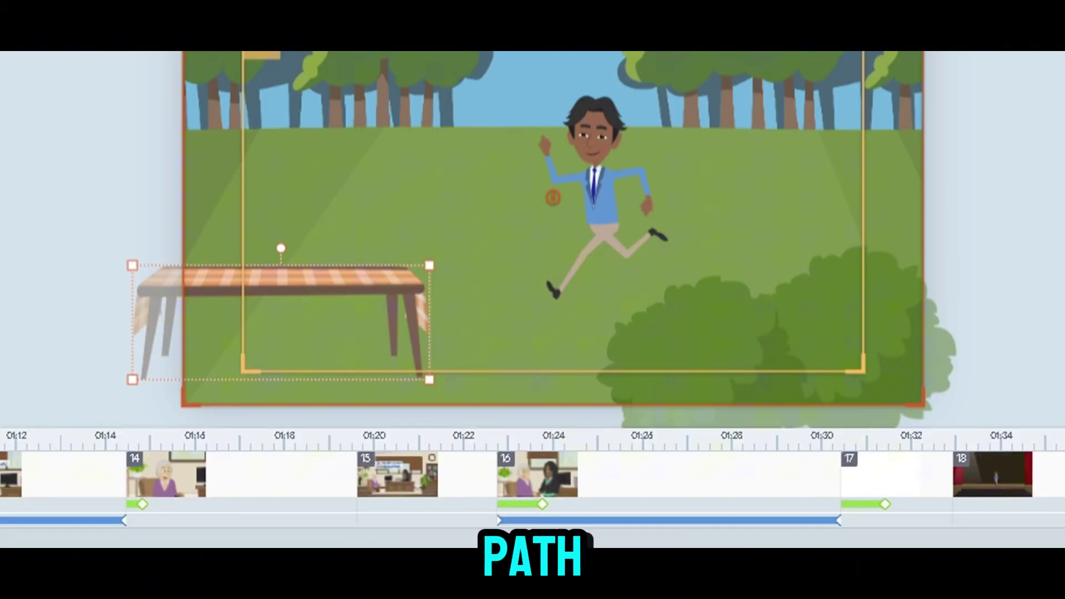
{"action": "left_click", "coordinate": [905, 213]}
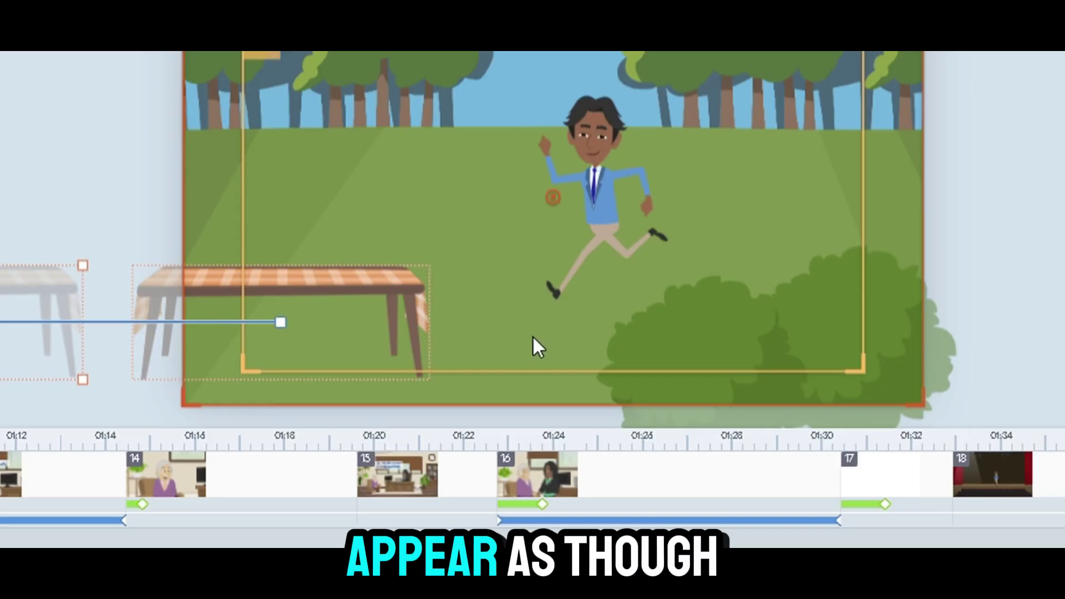
{"action": "mouse_move", "coordinate": [280, 323]}
{"action": "left_mouse_down"}
{"action": "mouse_move", "coordinate": [185, 321]}
{"action": "mouse_move", "coordinate": [275, 322]}
{"action": "left_mouse_up"}
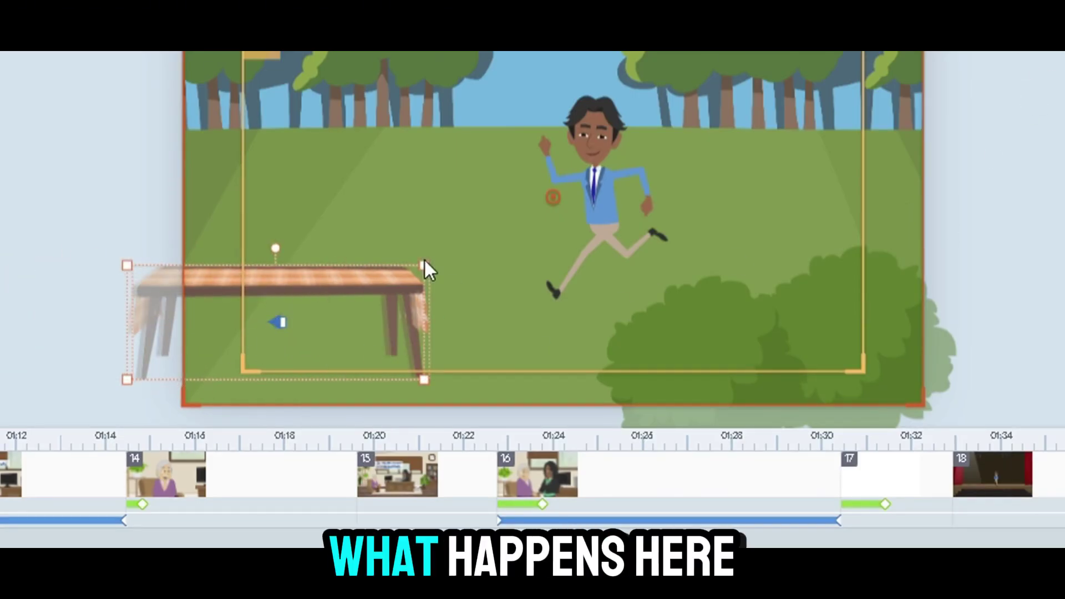
{"action": "left_click_drag", "start_coordinate": [478, 244], "coordinate": [573, 208]}
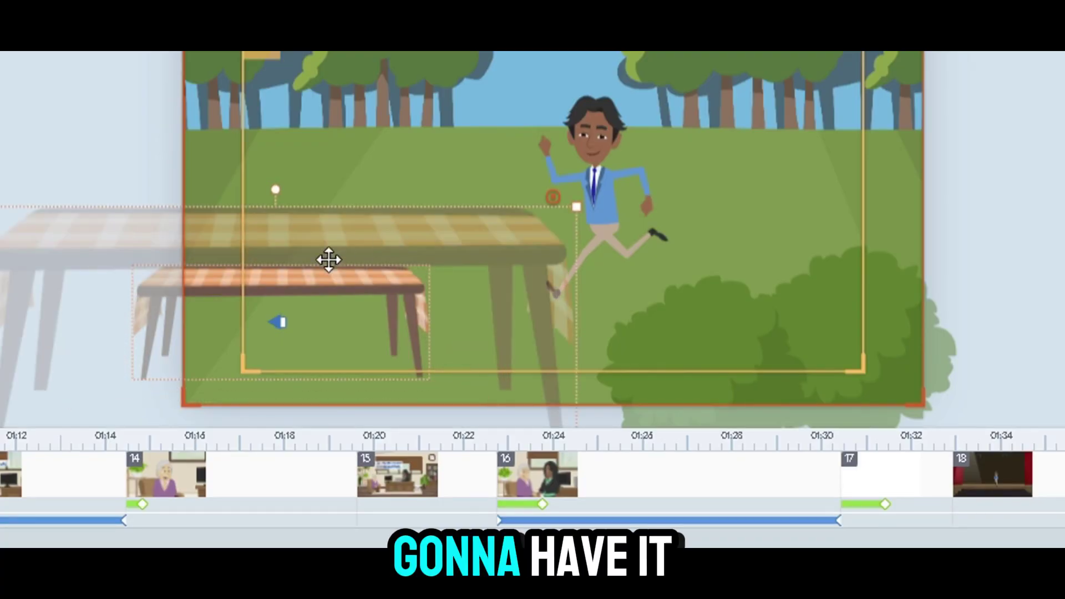
{"action": "left_click_drag", "start_coordinate": [328, 257], "coordinate": [267, 286]}
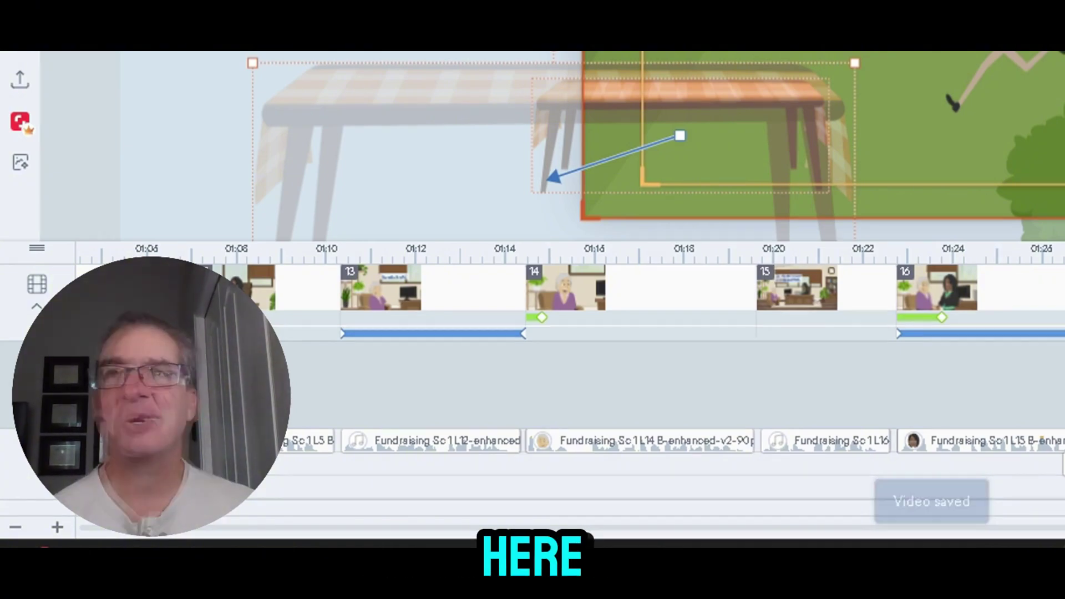
{"action": "key", "text": "space"}
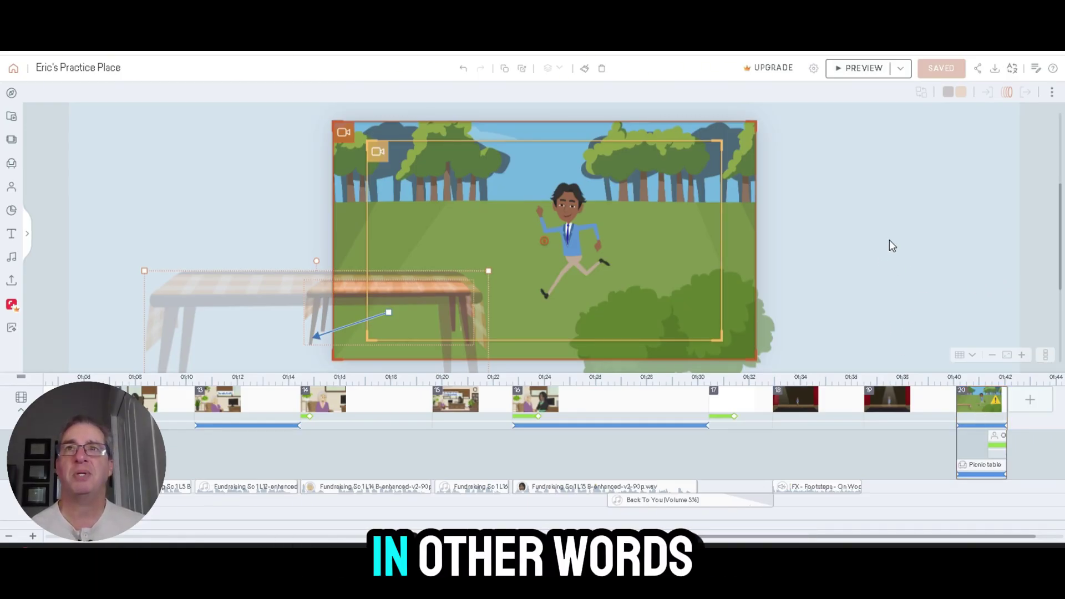
{"action": "left_click", "coordinate": [813, 145]}
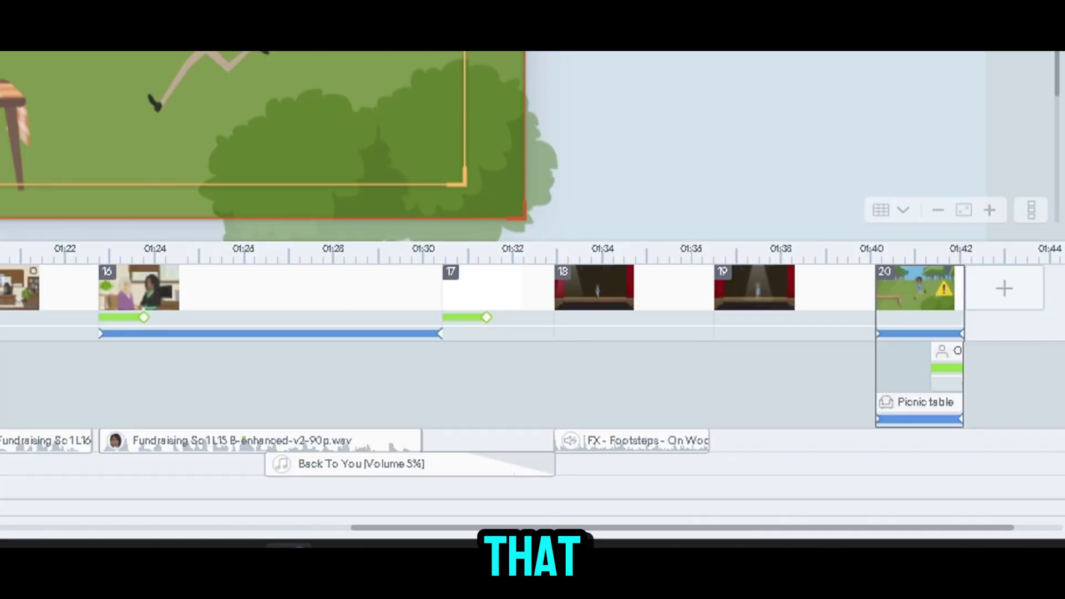
Step: Extend the running man's timing to the start of scene 20 and stretch his motion path to 0.000 s delay and 2.000 s duration
{"action": "left_click", "coordinate": [943, 370]}
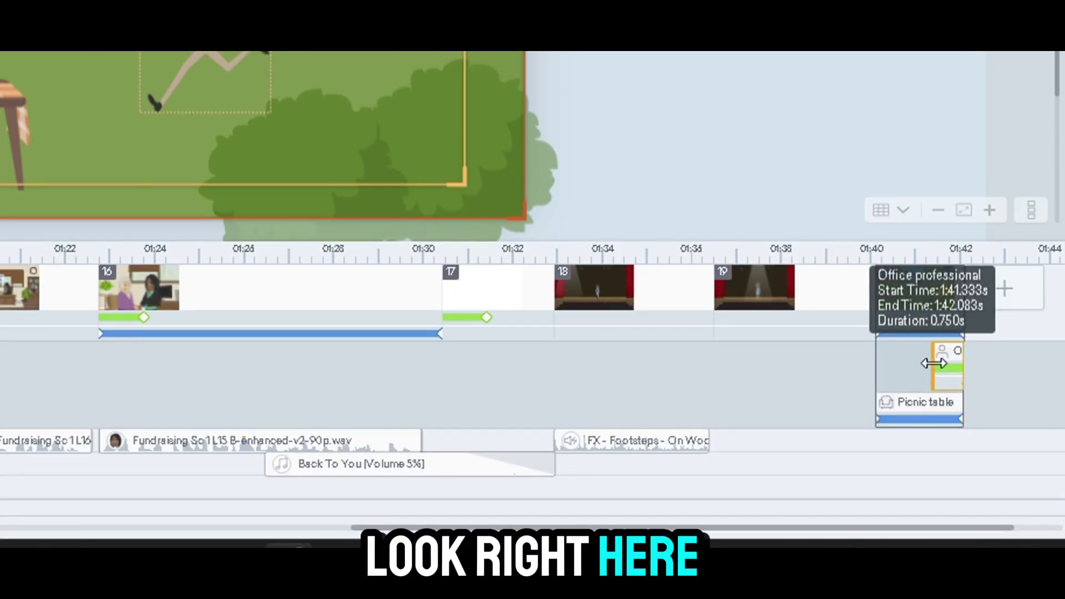
{"action": "left_click_drag", "start_coordinate": [934, 362], "coordinate": [934, 362]}
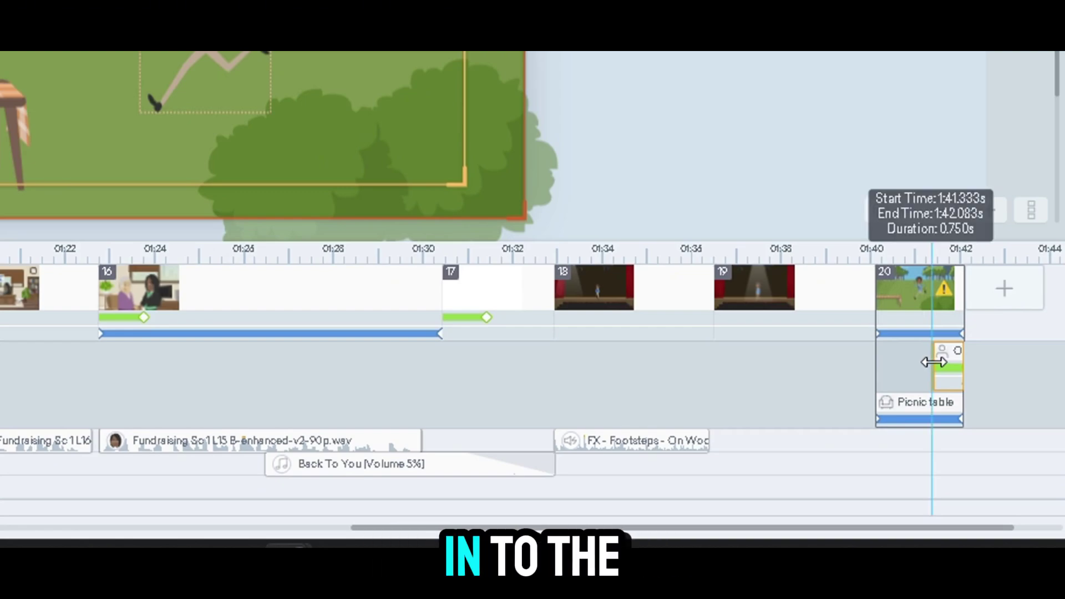
{"action": "left_click_drag", "start_coordinate": [933, 362], "coordinate": [866, 375]}
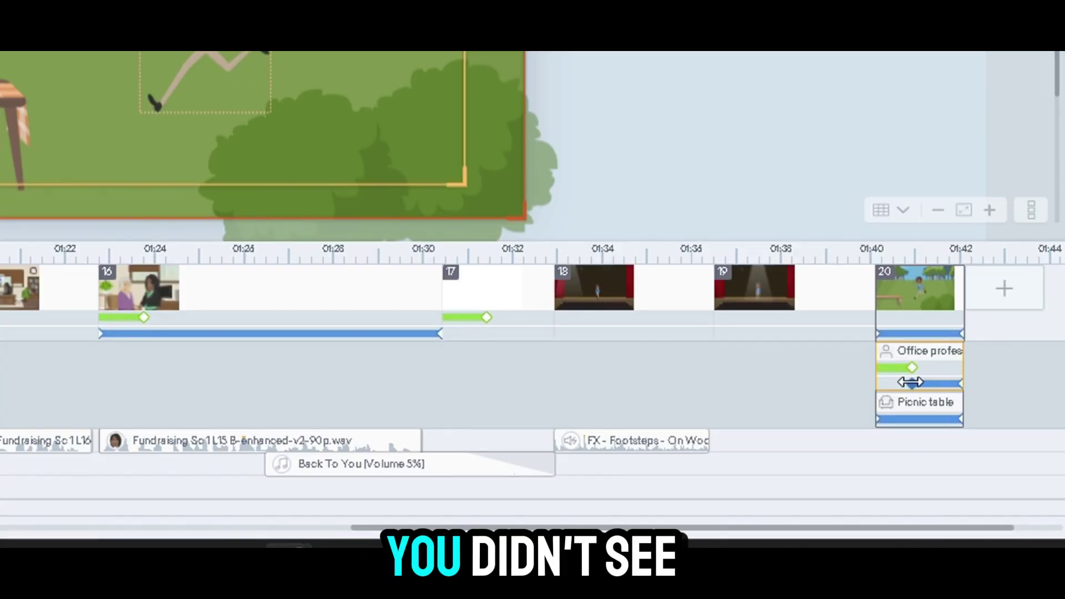
{"action": "left_click_drag", "start_coordinate": [909, 381], "coordinate": [860, 381]}
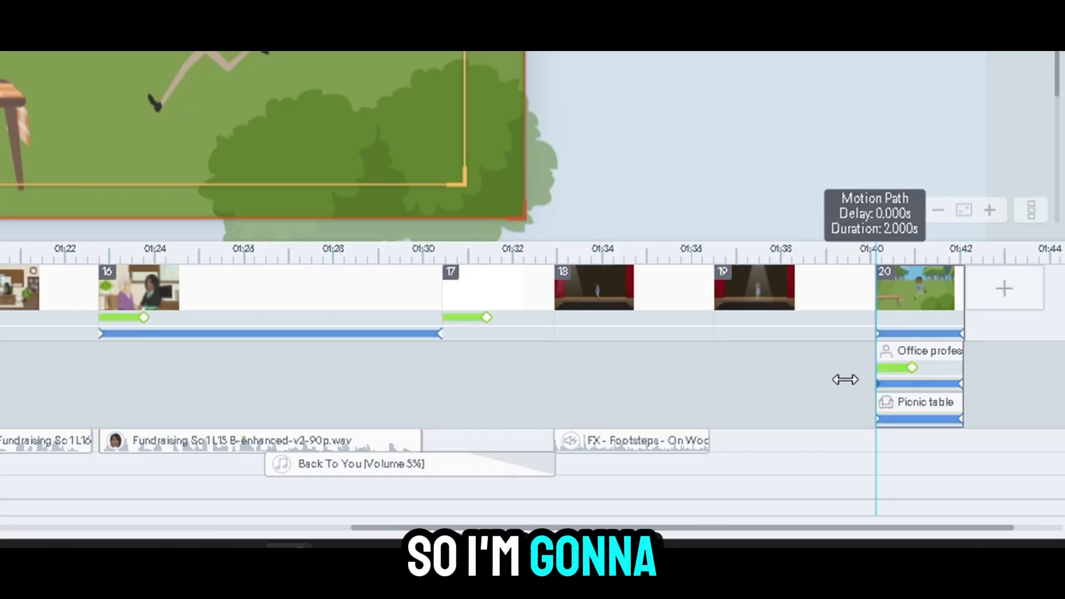
Step: Set the running man's enter effect to Instant
{"action": "left_click", "coordinate": [910, 350]}
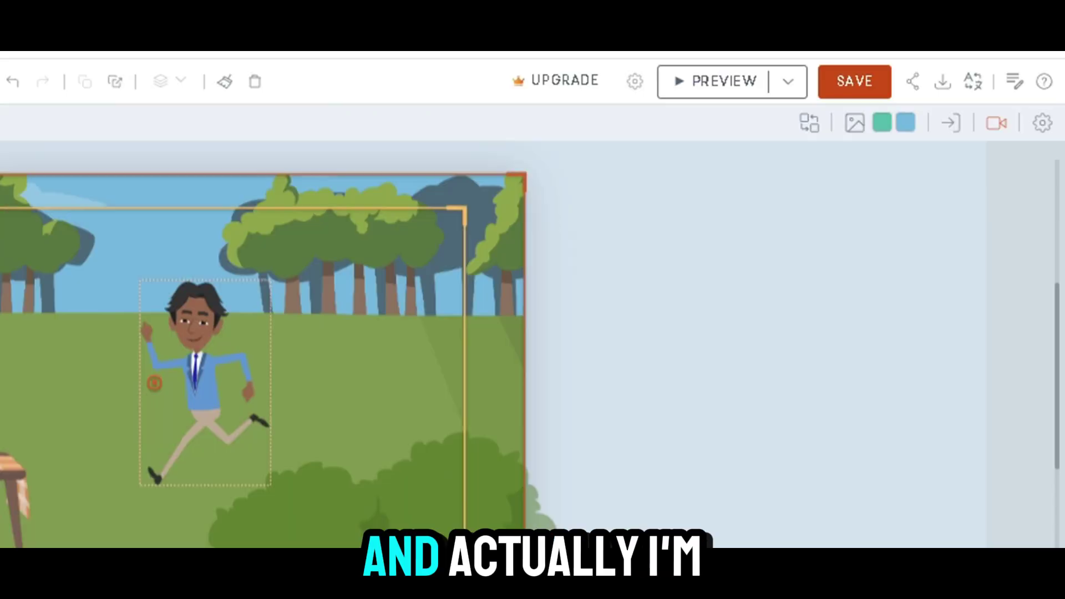
{"action": "left_click", "coordinate": [951, 128]}
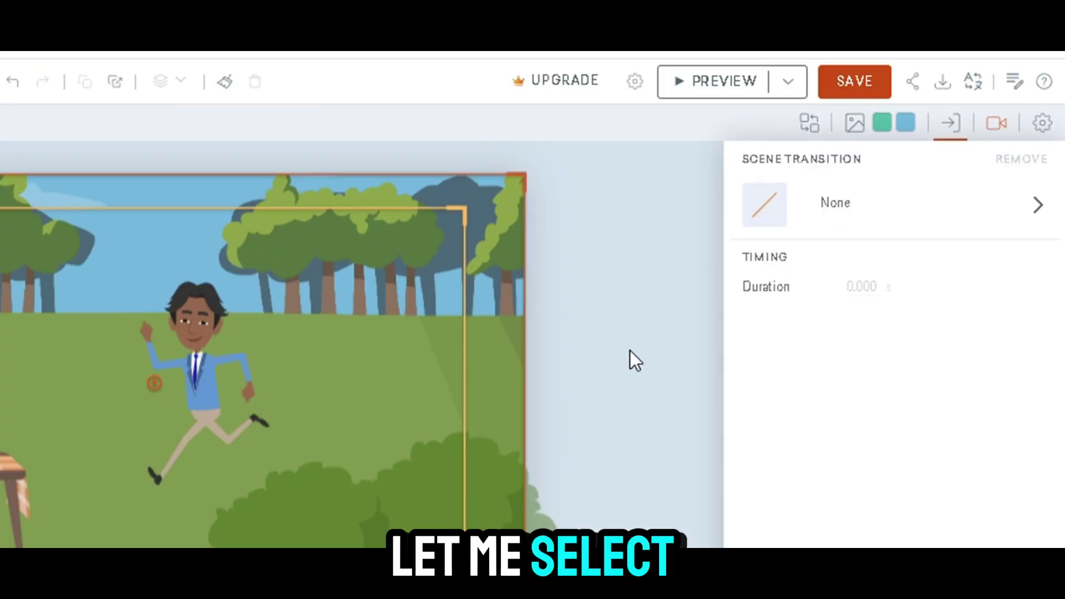
{"action": "left_click", "coordinate": [482, 337]}
{"action": "left_click", "coordinate": [215, 385]}
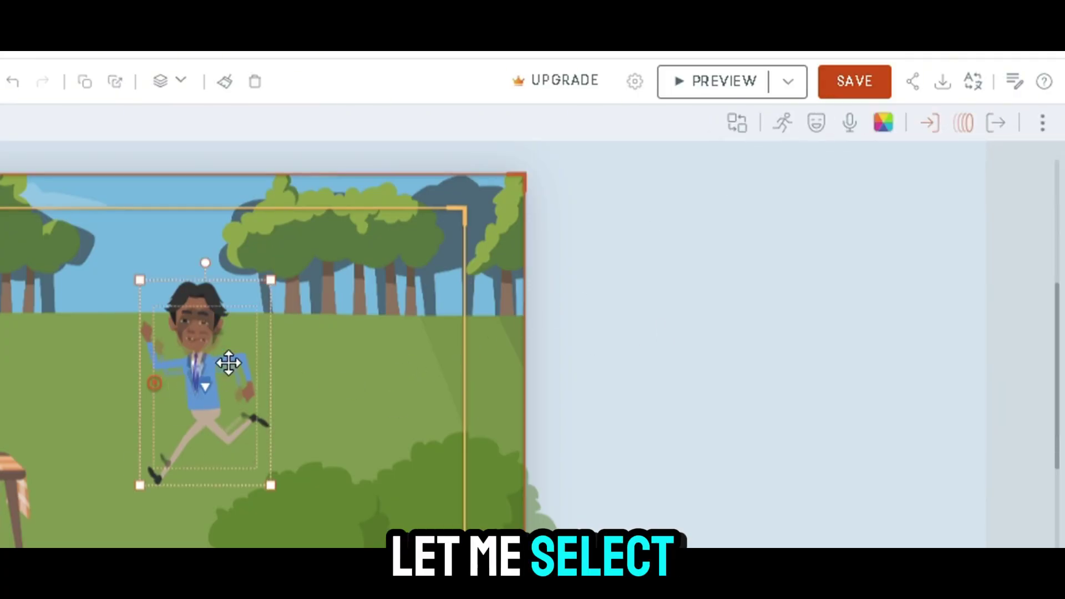
{"action": "left_click", "coordinate": [929, 124]}
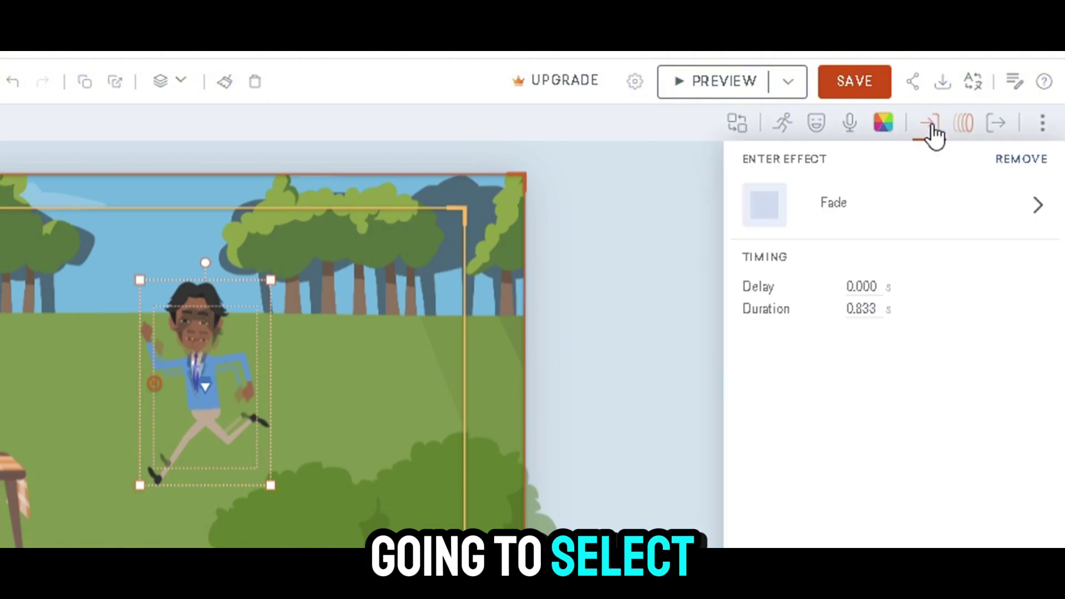
{"action": "left_click", "coordinate": [835, 205]}
{"action": "scroll", "coordinate": [860, 369], "scroll_direction": "down", "scroll_amount": 3}
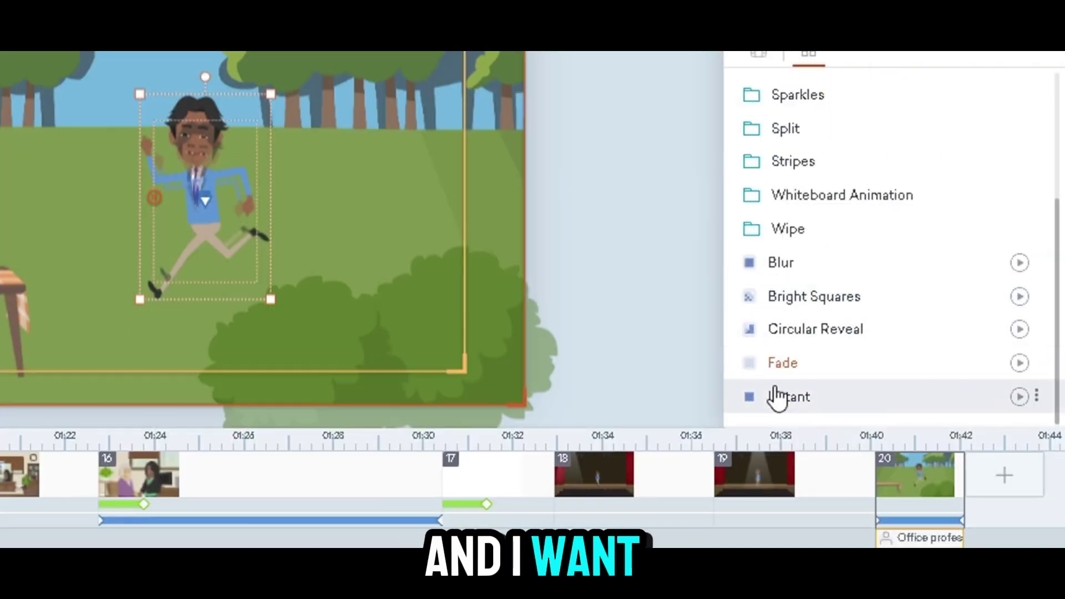
{"action": "left_click", "coordinate": [775, 396]}
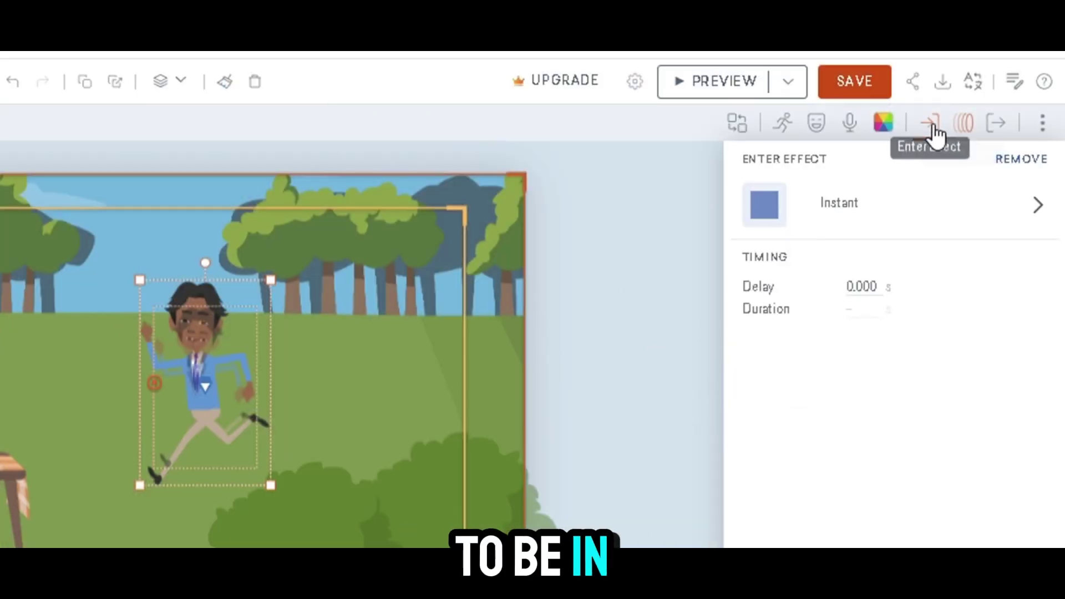
{"action": "left_click", "coordinate": [933, 127]}
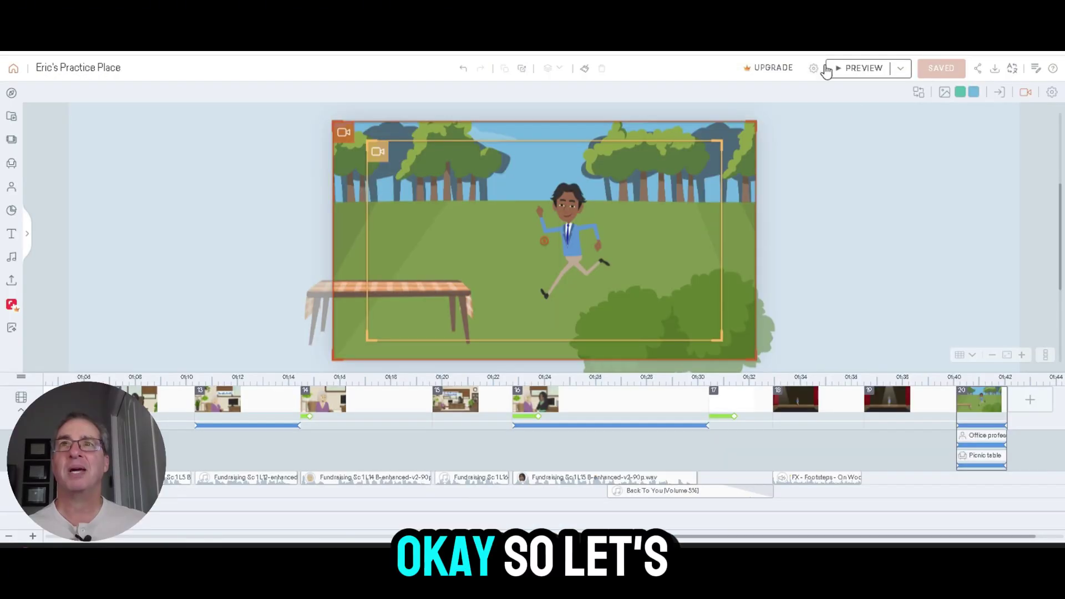
Step: Preview the scene and move the end figure of the man's motion path to the left of his starting figure
{"action": "left_click", "coordinate": [857, 67]}
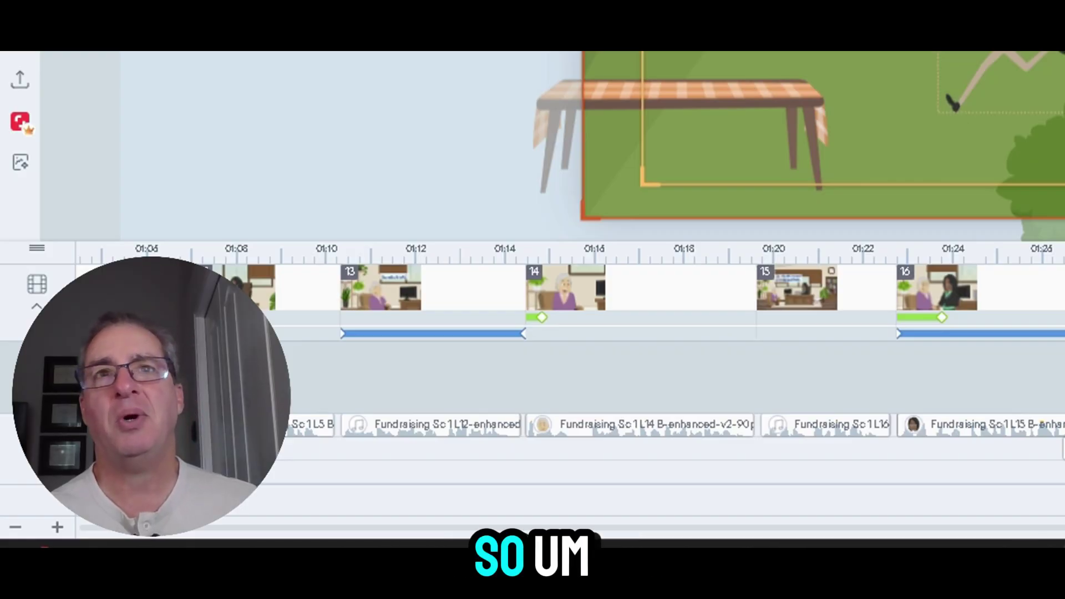
{"action": "left_click", "coordinate": [955, 101]}
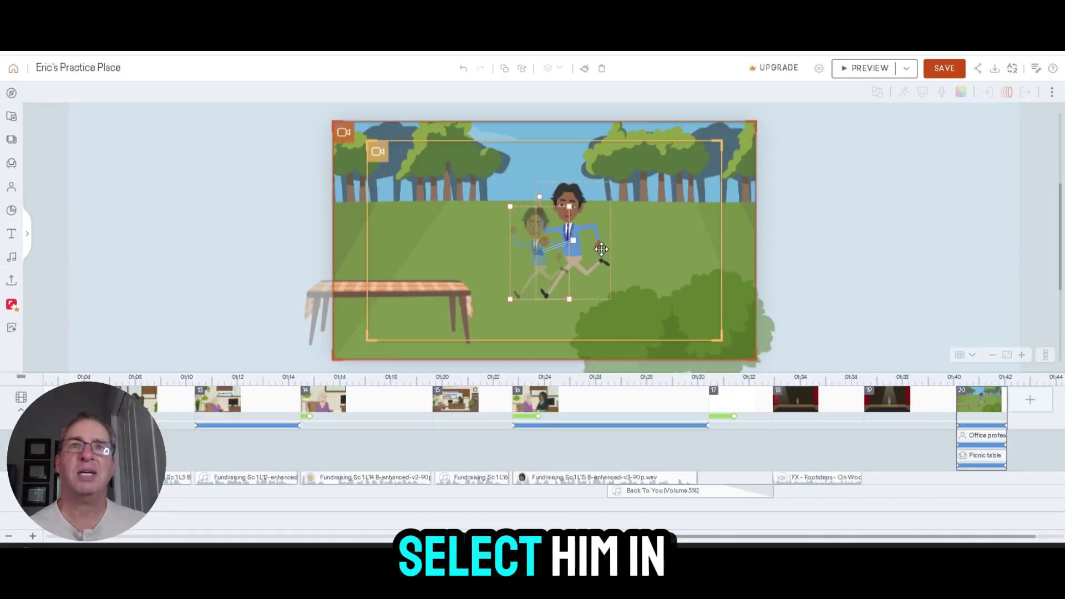
{"action": "left_click", "coordinate": [601, 249]}
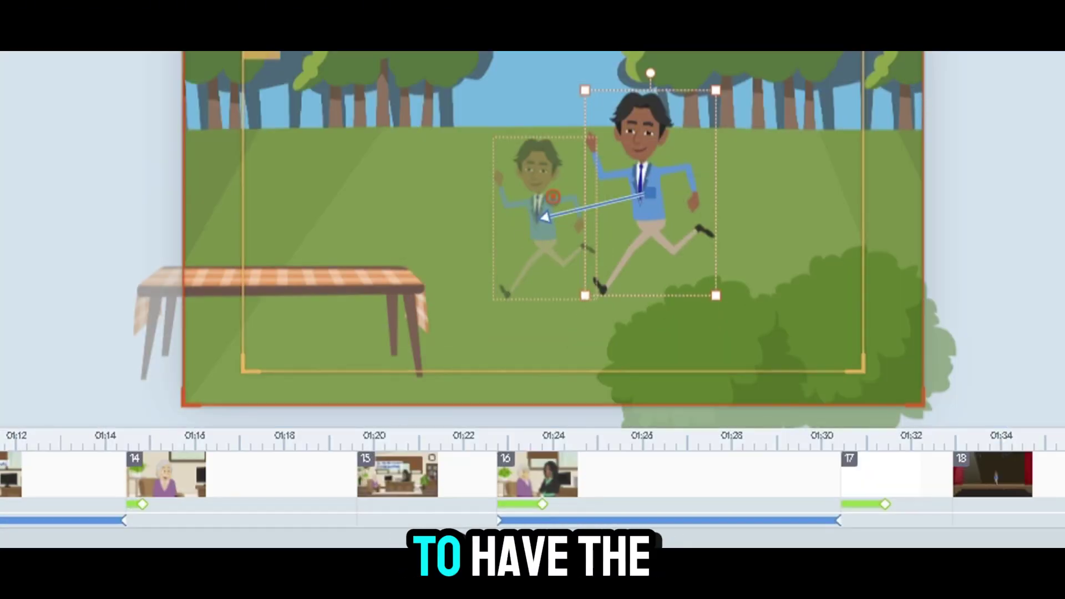
Step: Tighten the camera's end frame around the middle of the scene for a stronger zoom-in and preview the scene
{"action": "left_click", "coordinate": [826, 71]}
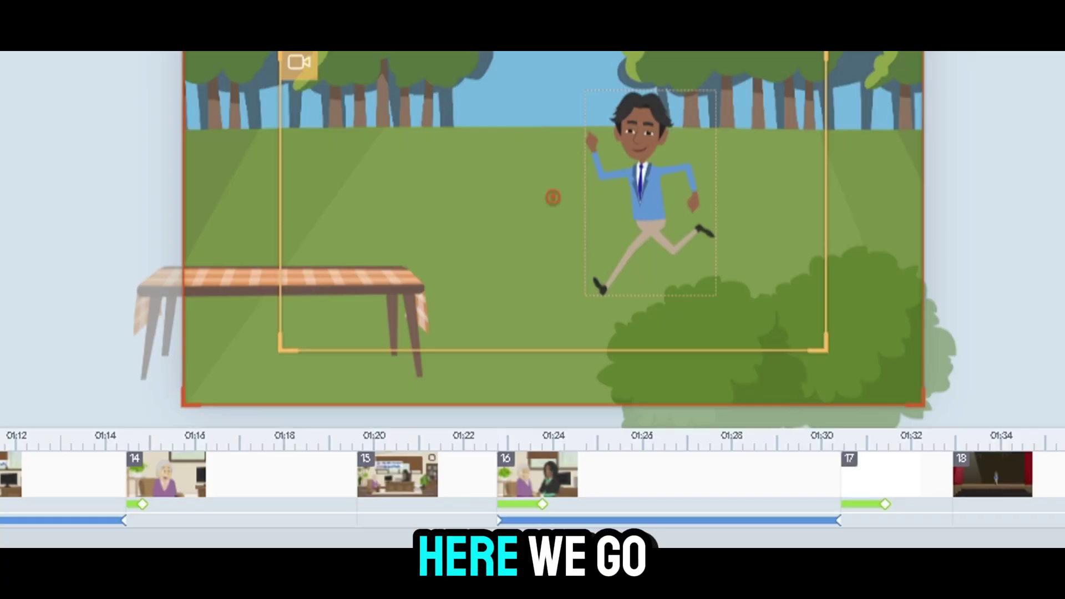
{"action": "key", "text": "space"}
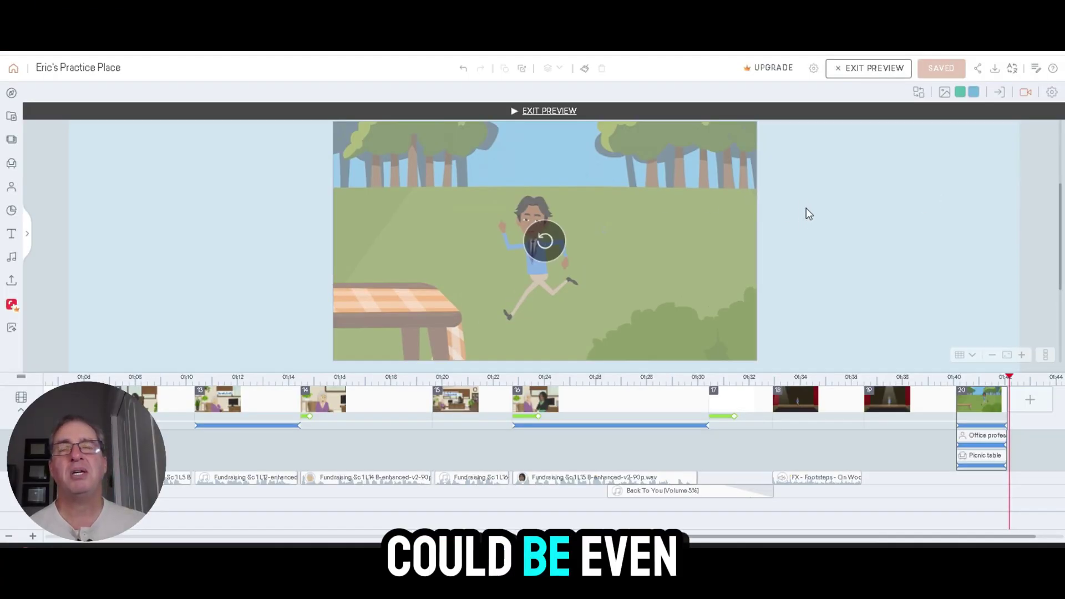
{"action": "left_click", "coordinate": [579, 237]}
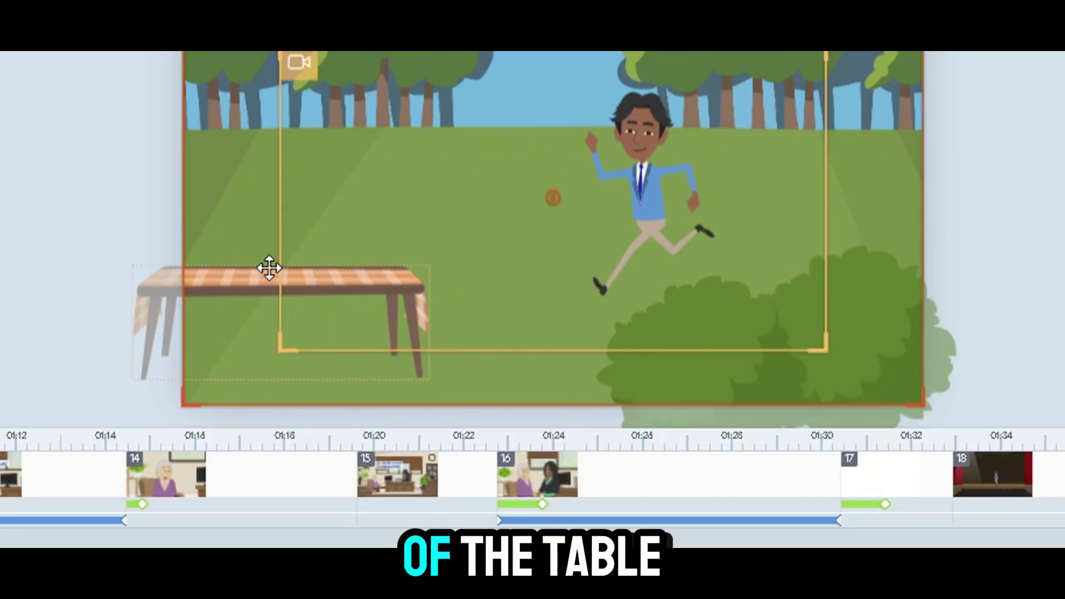
Step: Shrink the man's end figure and shift it further left, and move his starting figure up and to the right
{"action": "left_click", "coordinate": [382, 282]}
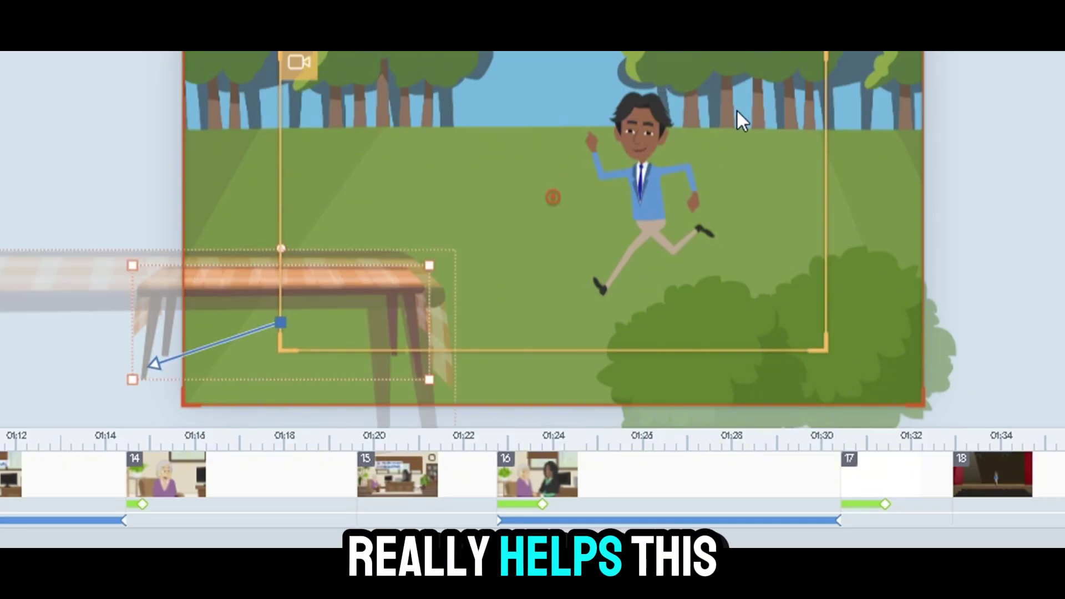
{"action": "left_click", "coordinate": [675, 194]}
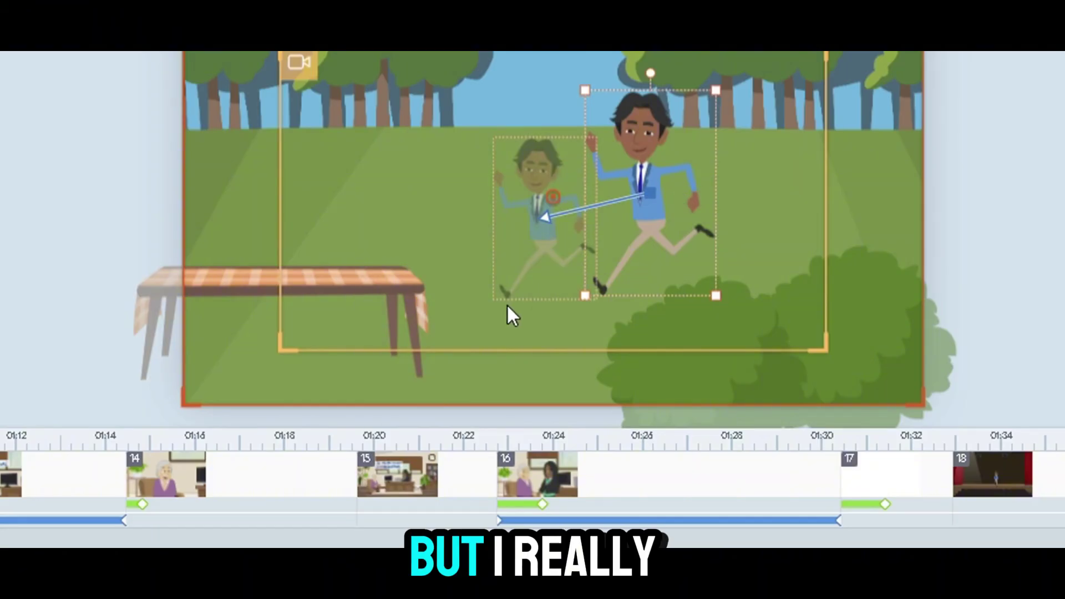
{"action": "left_click", "coordinate": [526, 178]}
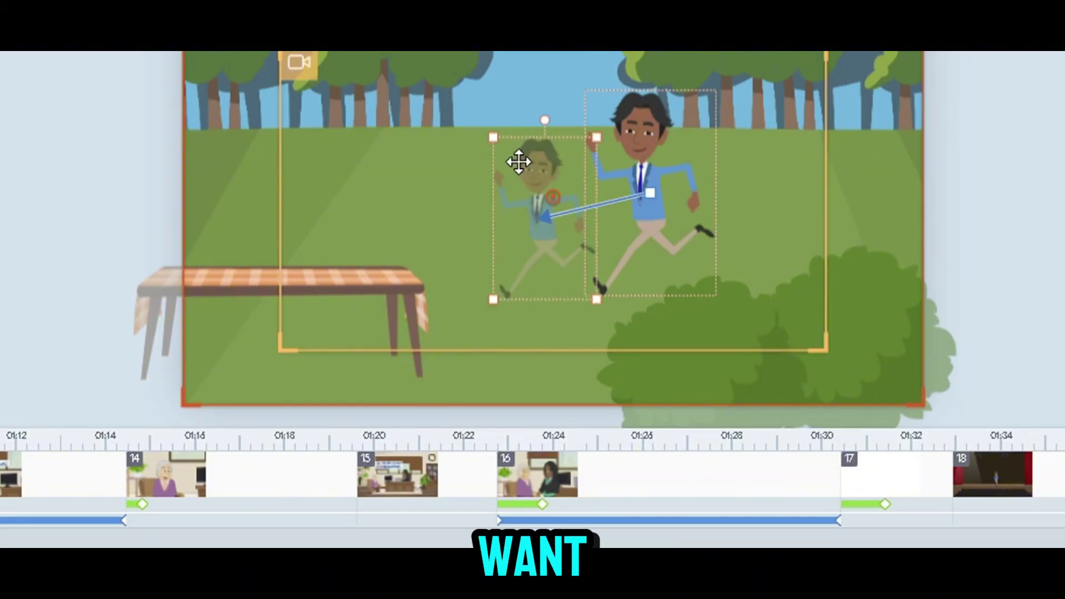
{"action": "left_click_drag", "start_coordinate": [493, 138], "coordinate": [507, 159]}
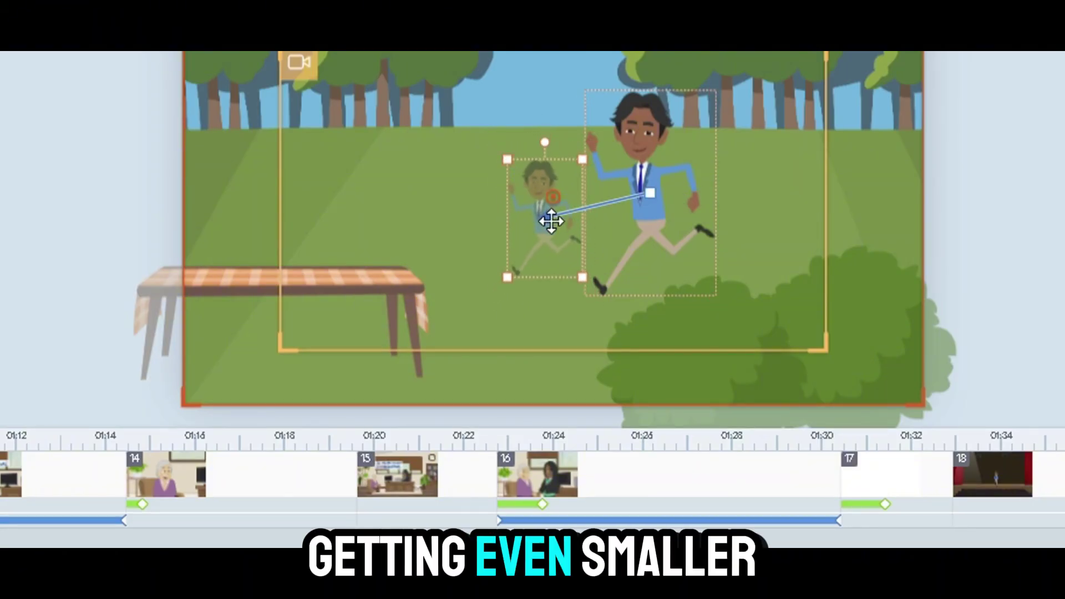
{"action": "left_click_drag", "start_coordinate": [544, 214], "coordinate": [511, 214]}
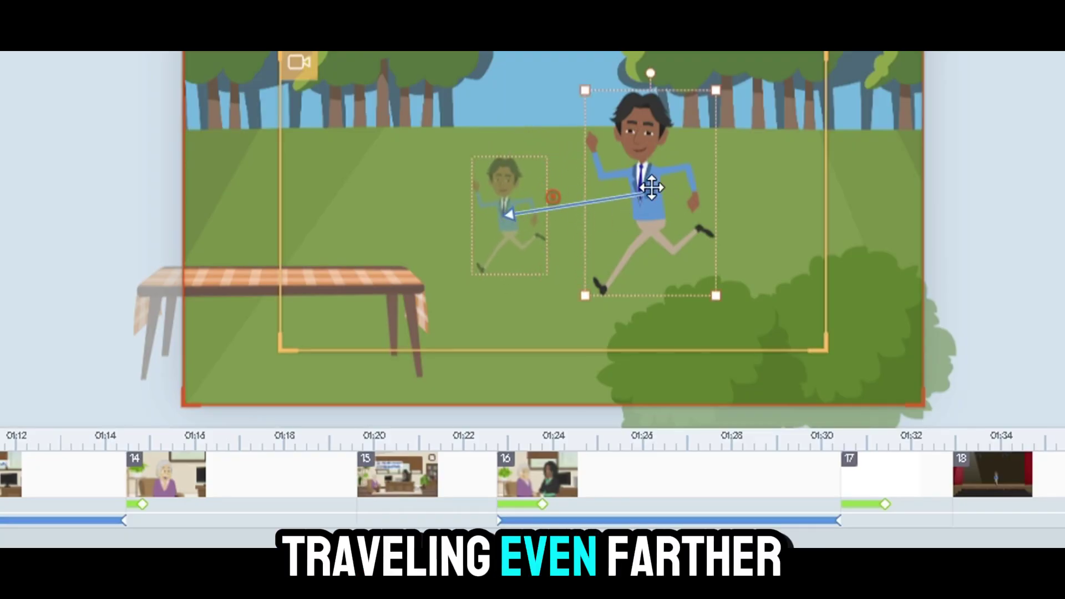
{"action": "left_click_drag", "start_coordinate": [651, 188], "coordinate": [707, 159]}
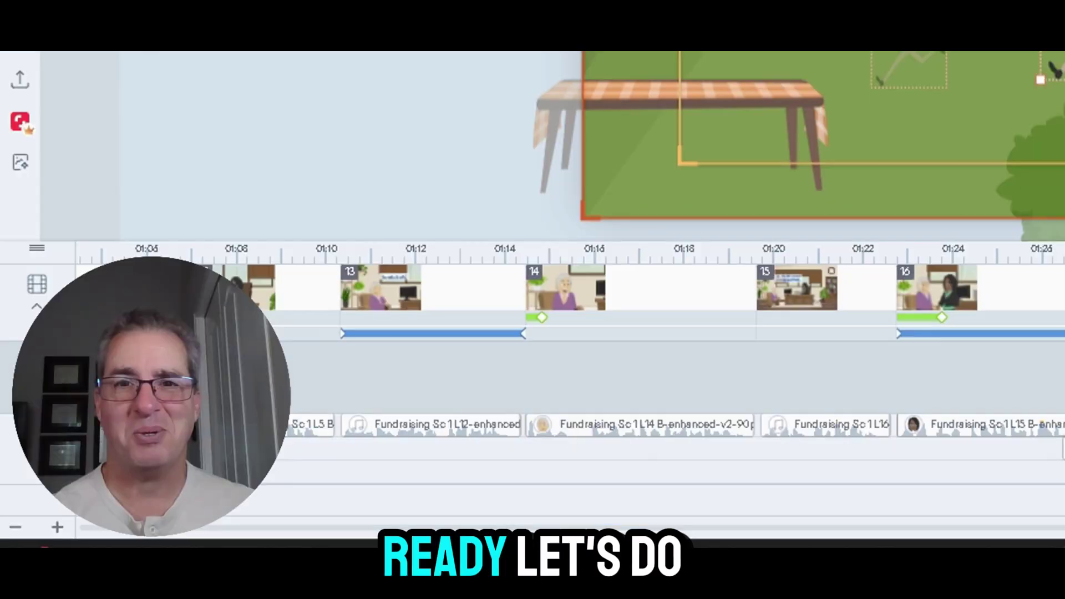
{"action": "key", "text": "space"}
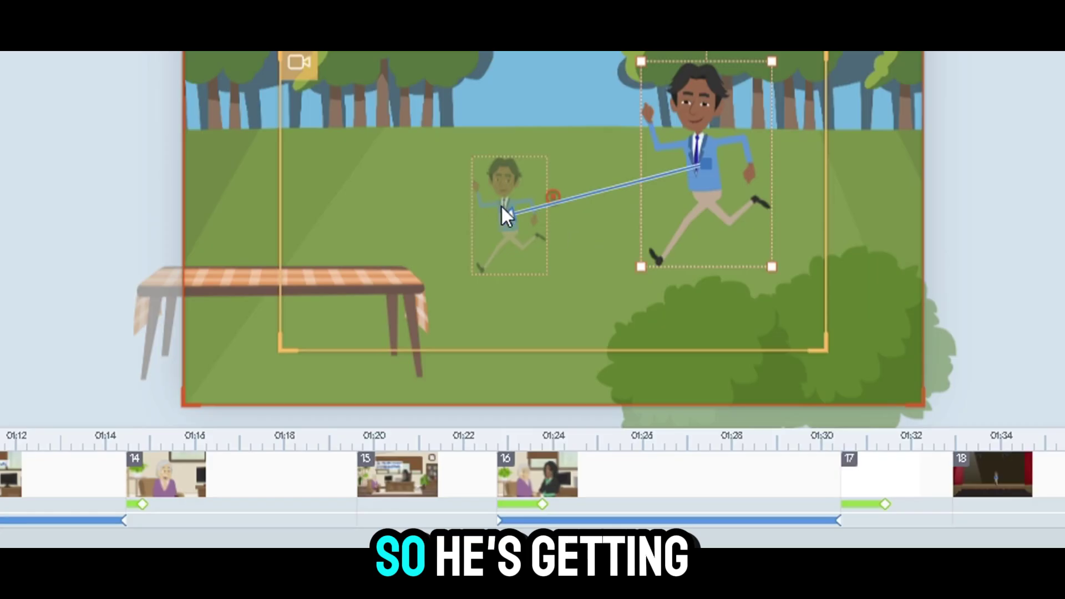
Step: Enlarge the end figure of the man's motion path, bring it closer to his starting figure, and save the project
{"action": "left_click", "coordinate": [503, 209]}
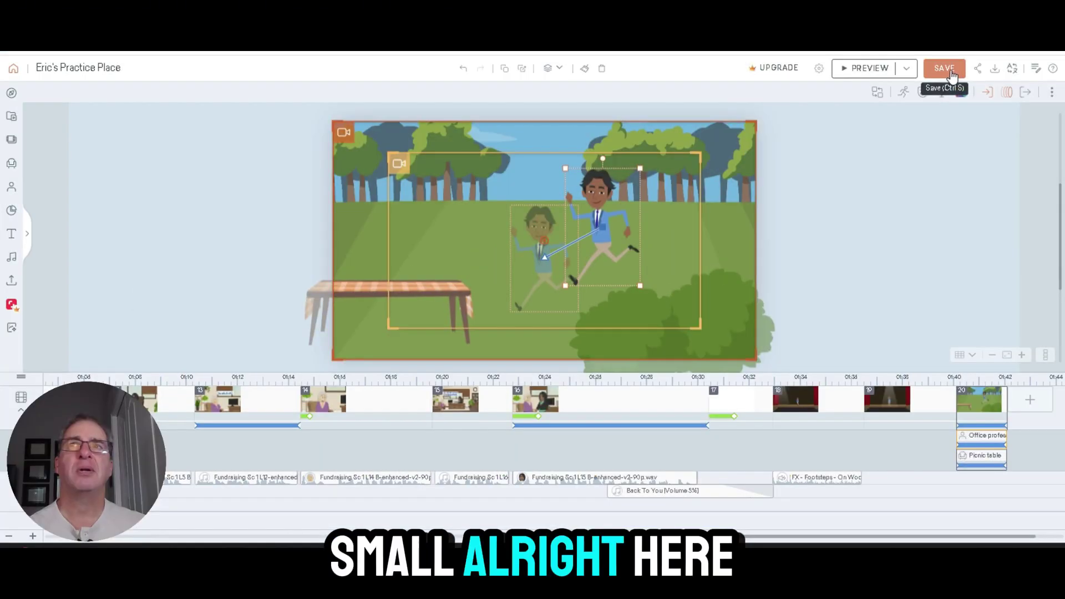
{"action": "left_click", "coordinate": [949, 71]}
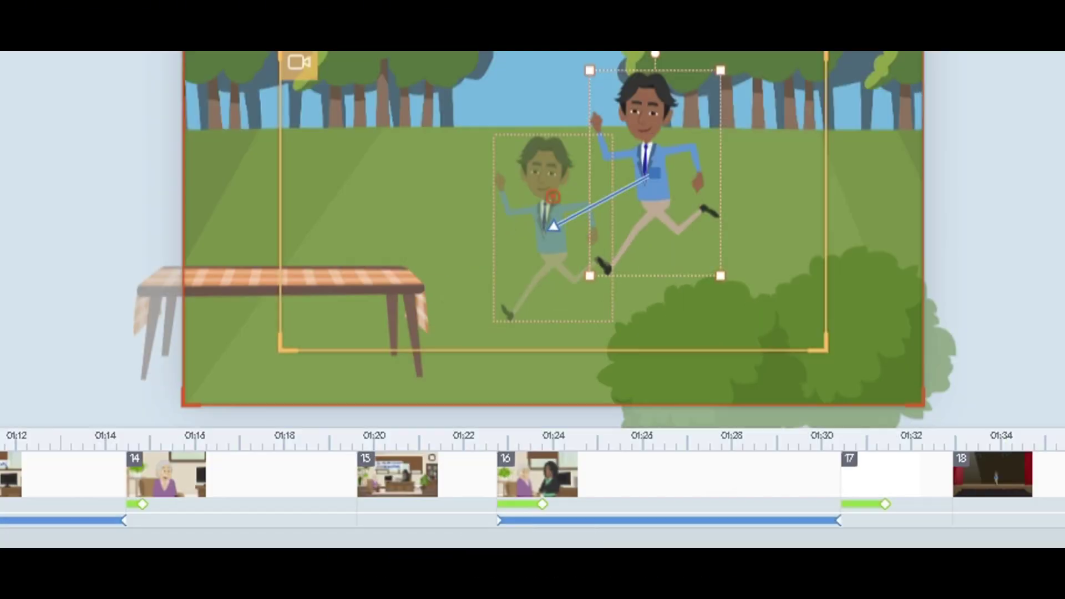
{"action": "key", "text": "space"}
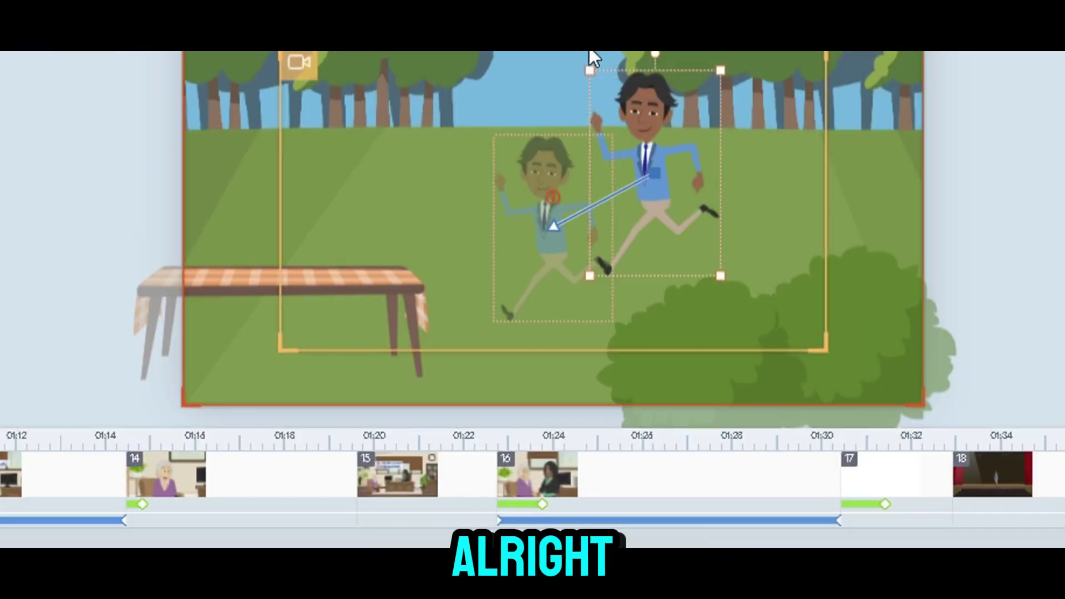
Step: Move the picnic table's start slightly down and left, and shrink the man's starting figure while enlarging his end figure
{"action": "left_click", "coordinate": [203, 278]}
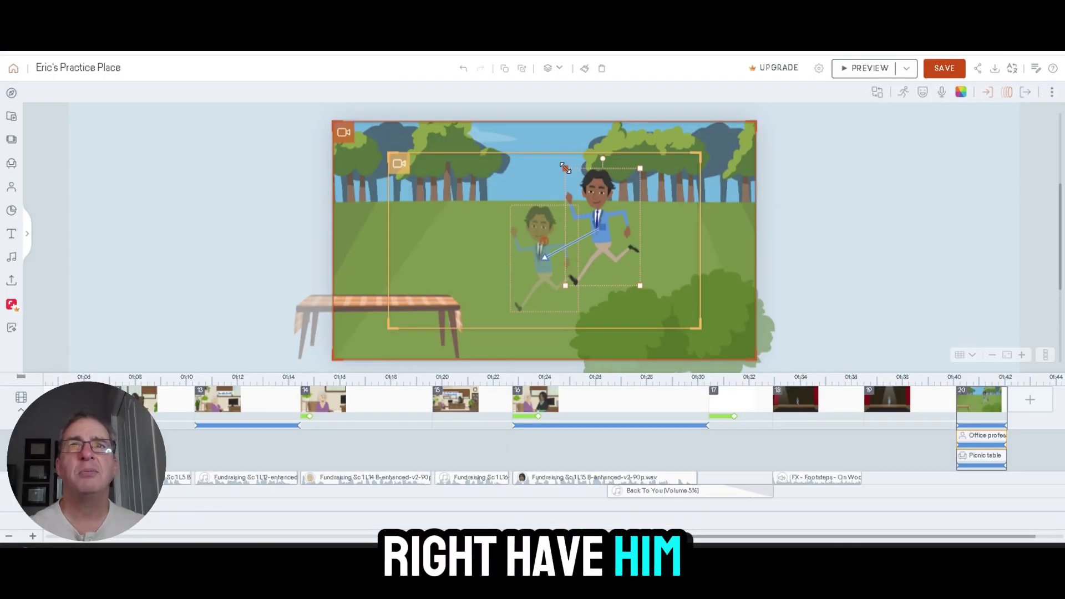
{"action": "left_click_drag", "start_coordinate": [571, 148], "coordinate": [614, 188]}
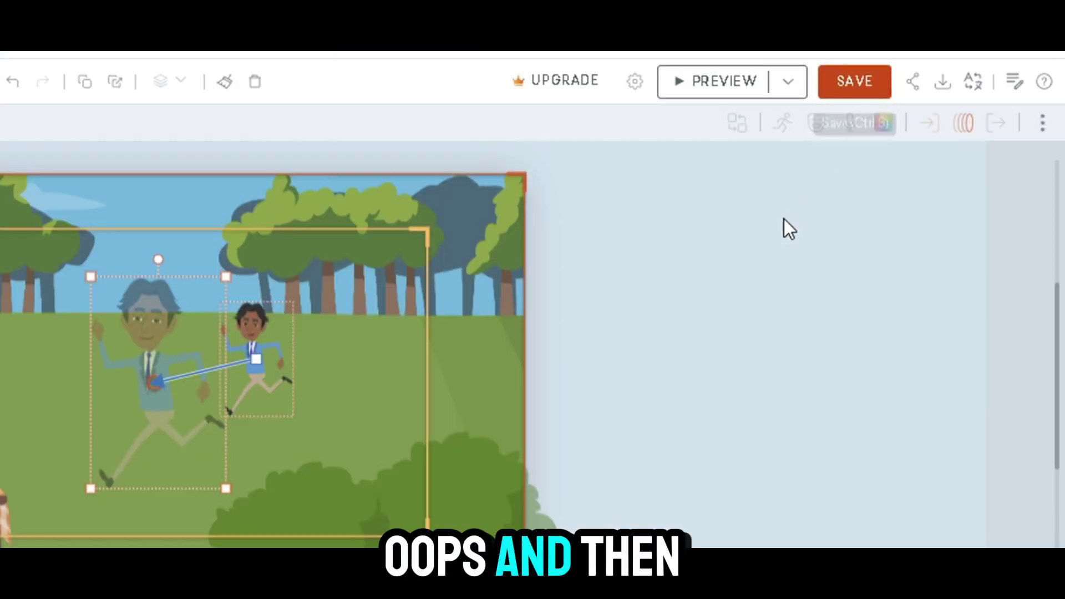
{"action": "left_click", "coordinate": [985, 154]}
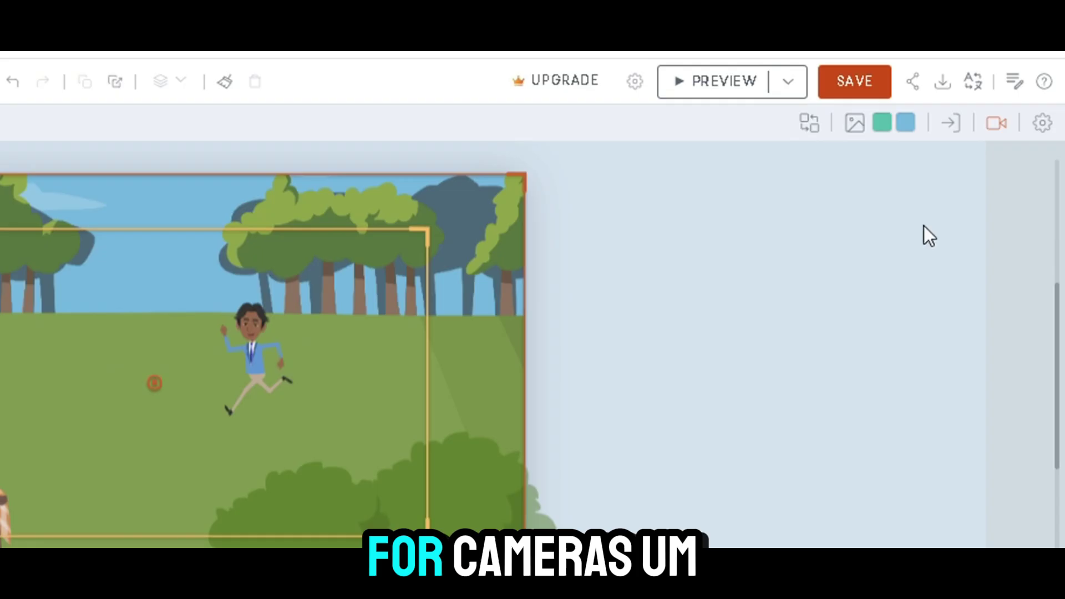
Step: Reverse the camera movement into a zoom-out, with the start frame tight on the middle and the end frame covering the whole scene
{"action": "left_click", "coordinate": [998, 124]}
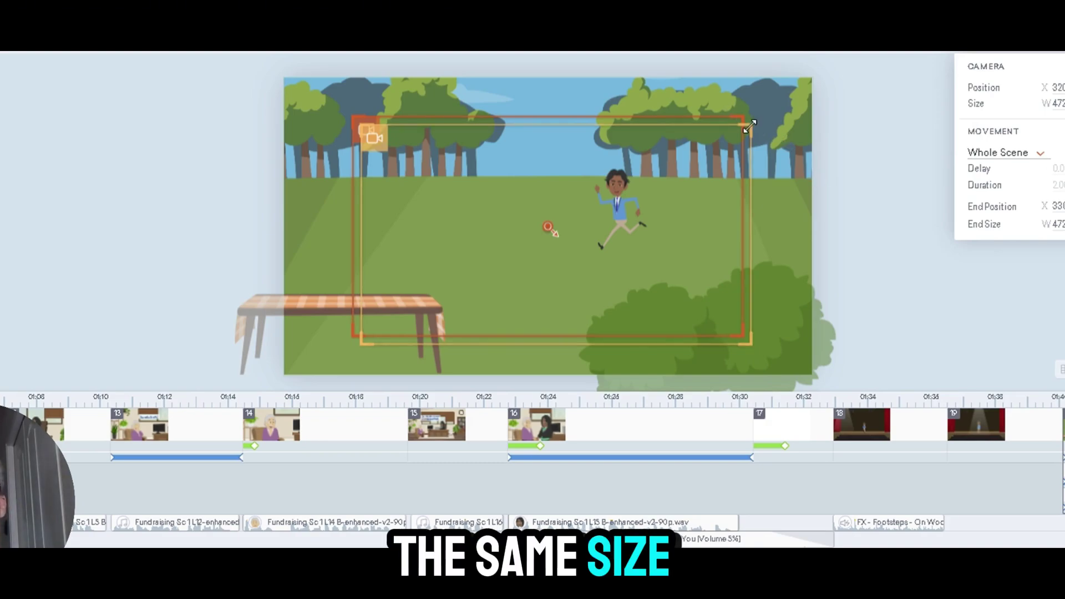
{"action": "left_click_drag", "start_coordinate": [754, 130], "coordinate": [860, 71]}
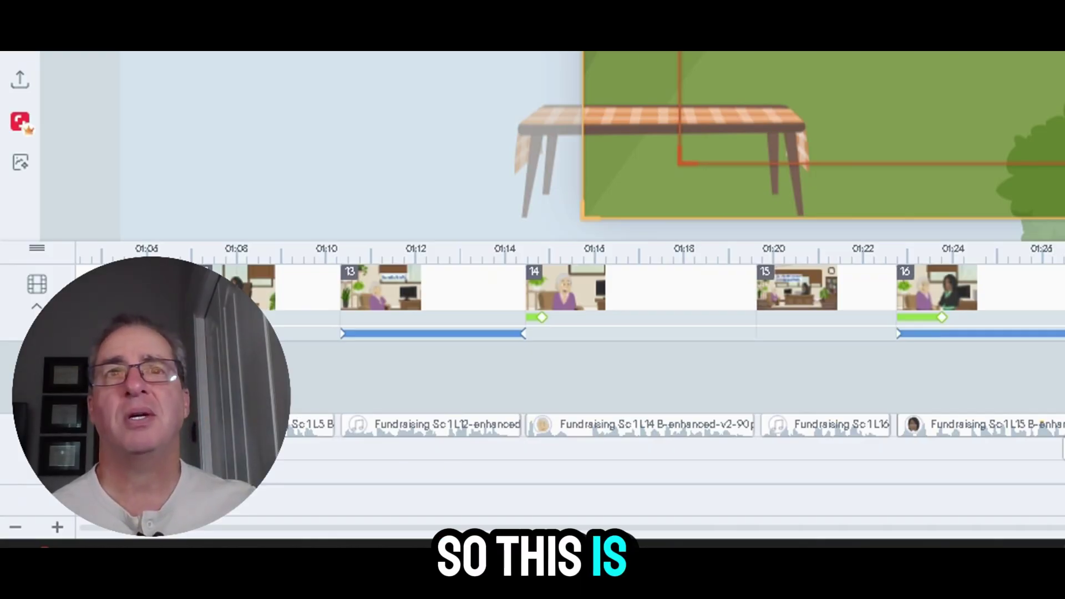
Step: Save the project, preview the pull-out animation, and exit the preview
{"action": "key", "text": "ctrl+s"}
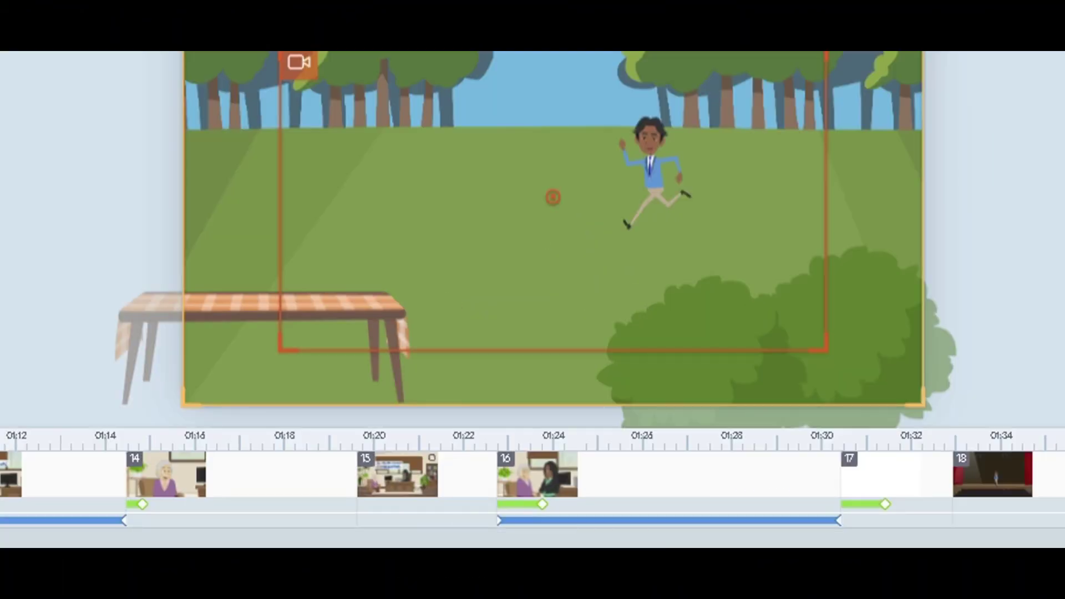
{"action": "left_click", "coordinate": [552, 197]}
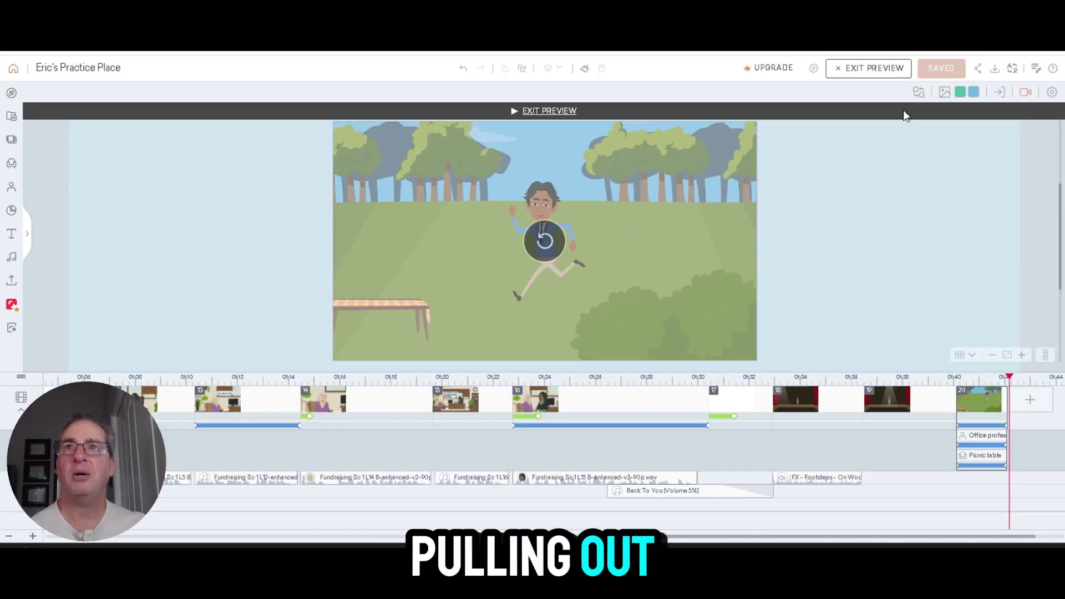
{"action": "left_click", "coordinate": [891, 73]}
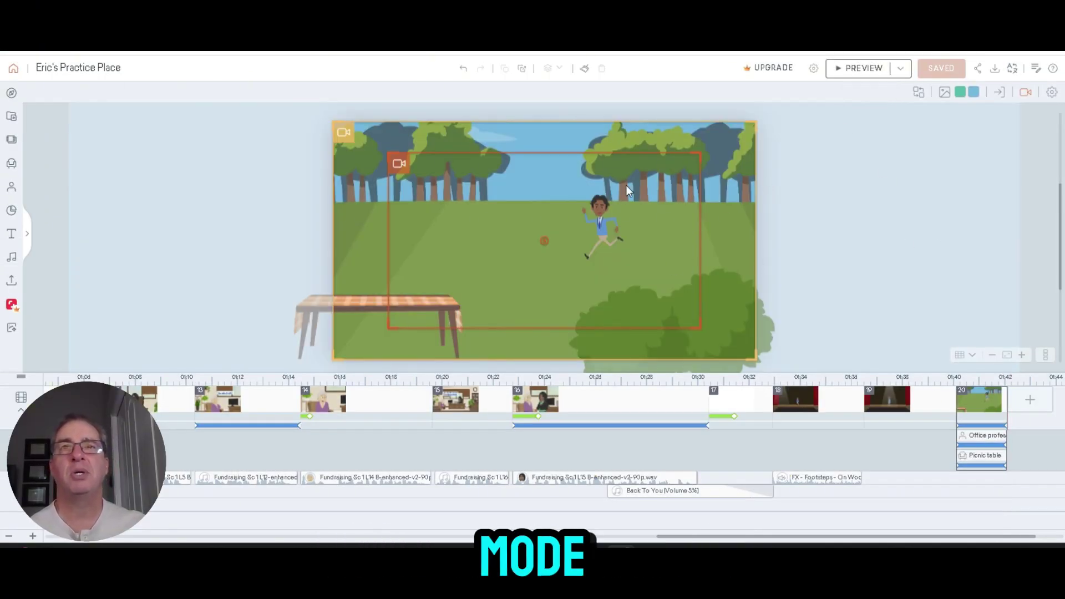
Step: Enlarge both the man's starting figure and his end figure, keeping the end figure smaller than the start
{"action": "left_click_drag", "start_coordinate": [624, 194], "coordinate": [654, 161]}
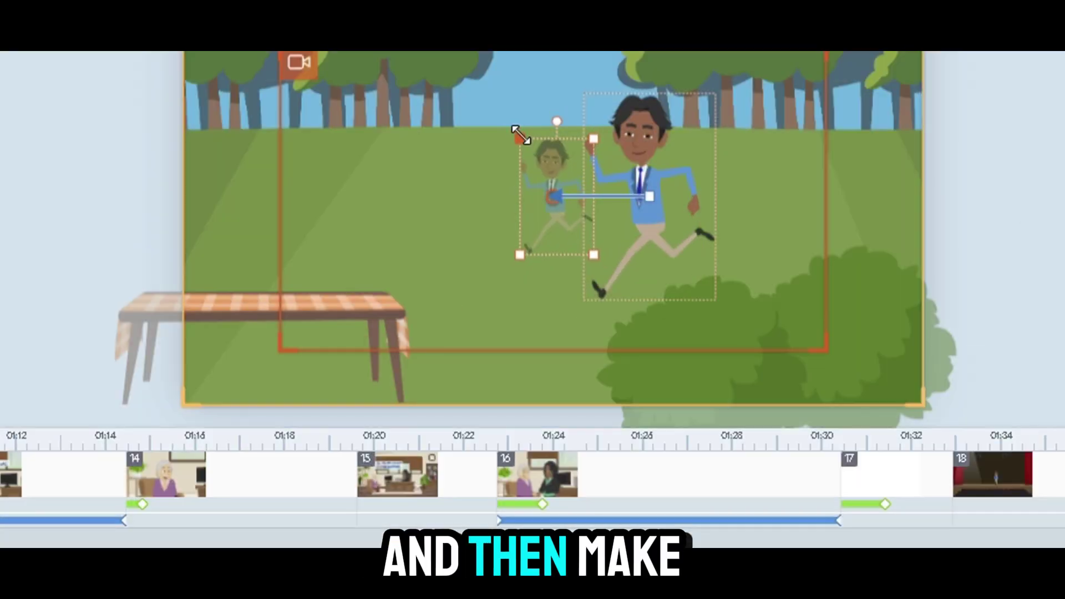
{"action": "left_click_drag", "start_coordinate": [520, 134], "coordinate": [514, 111]}
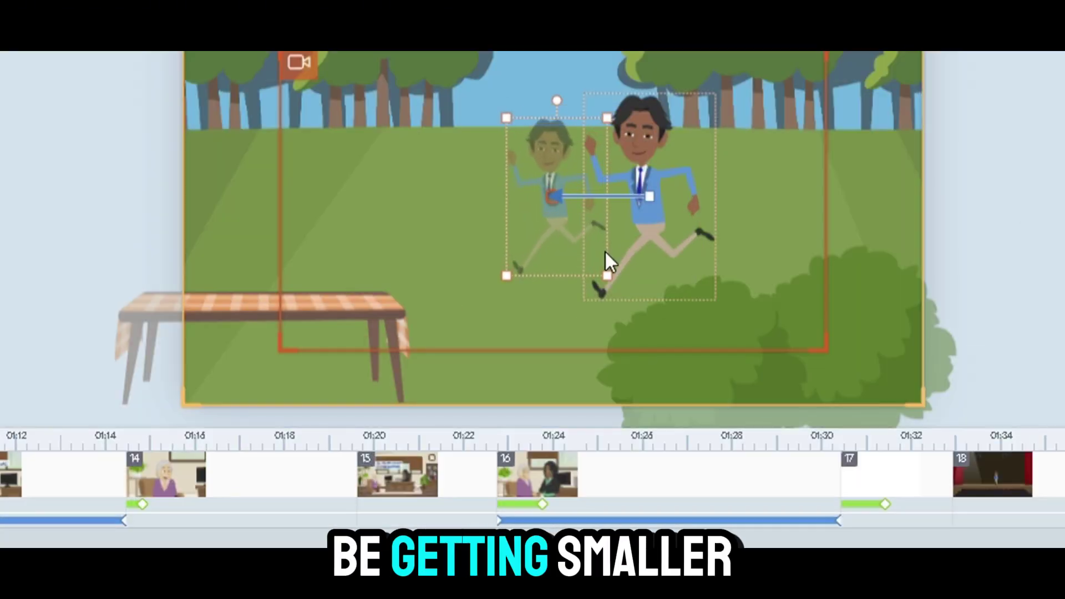
{"action": "left_click", "coordinate": [555, 204]}
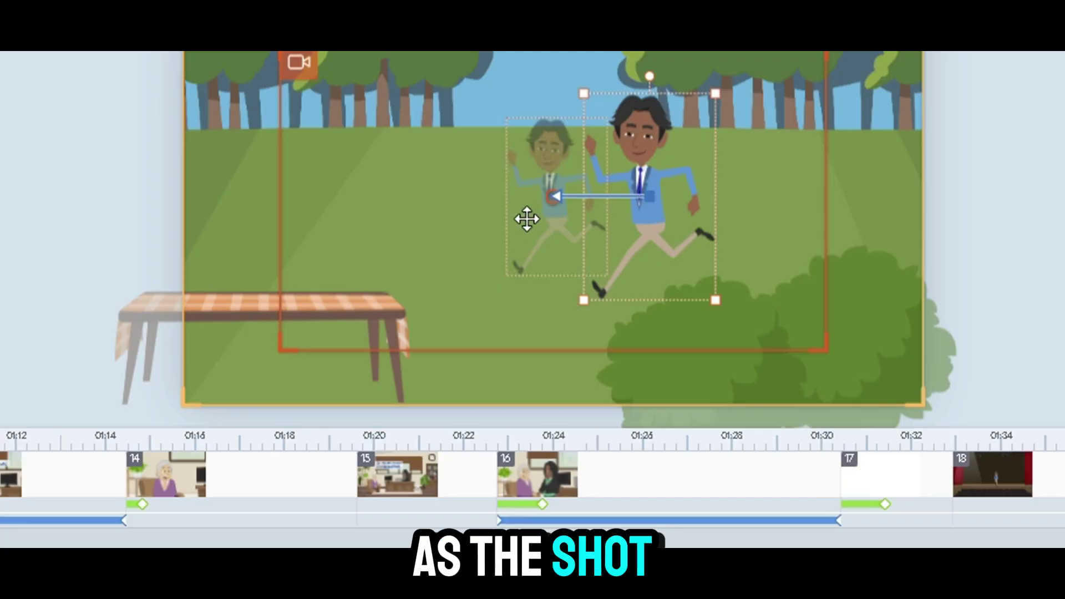
Step: Move the picnic table's starting position down and left, partly outside the scene, and shrink it slightly
{"action": "left_click", "coordinate": [265, 338]}
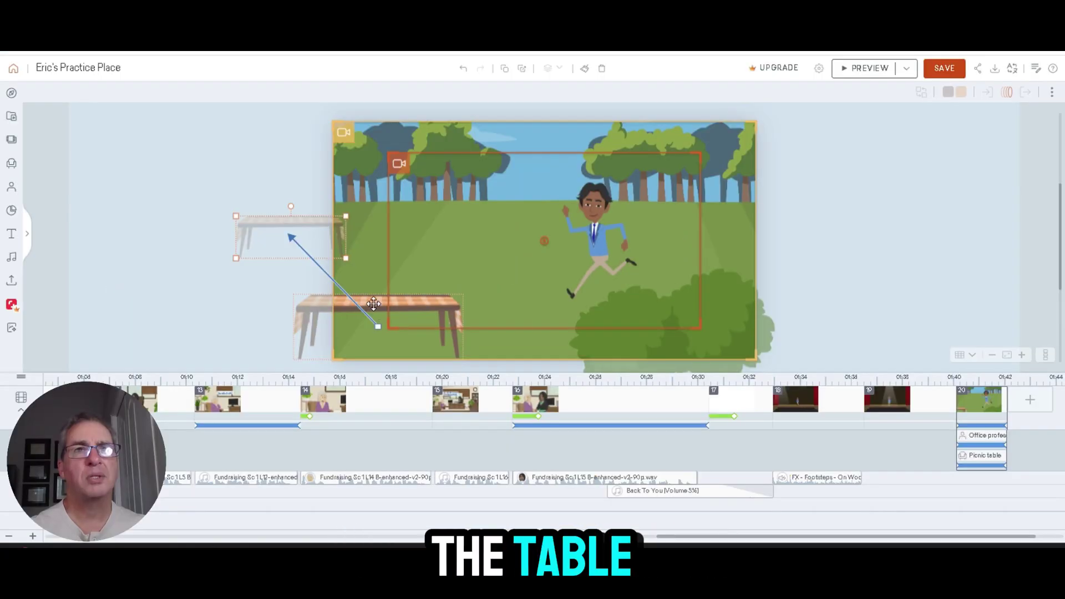
{"action": "left_click_drag", "start_coordinate": [263, 332], "coordinate": [219, 376]}
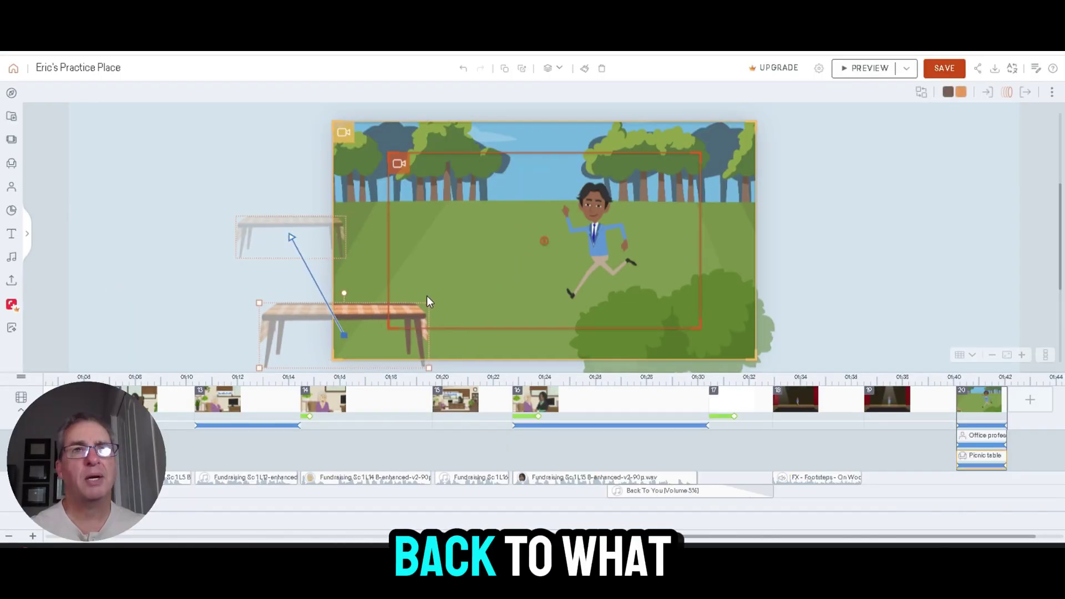
{"action": "left_click_drag", "start_coordinate": [428, 302], "coordinate": [413, 310]}
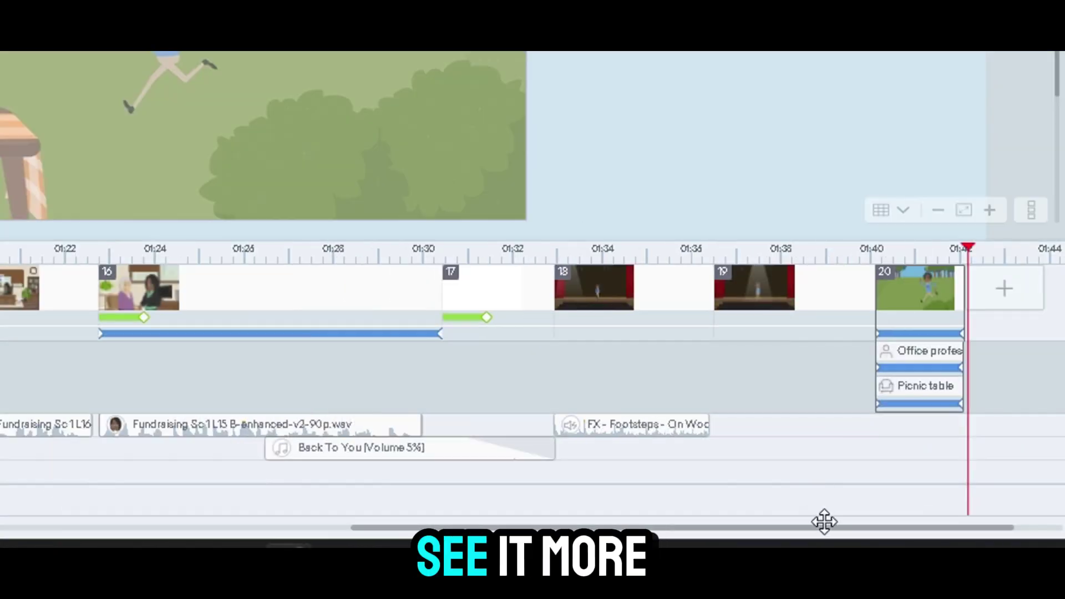
Step: Extend the duration of scene 20 so it ends at about 01:45 on the timeline
{"action": "left_click_drag", "start_coordinate": [819, 525], "coordinate": [960, 529]}
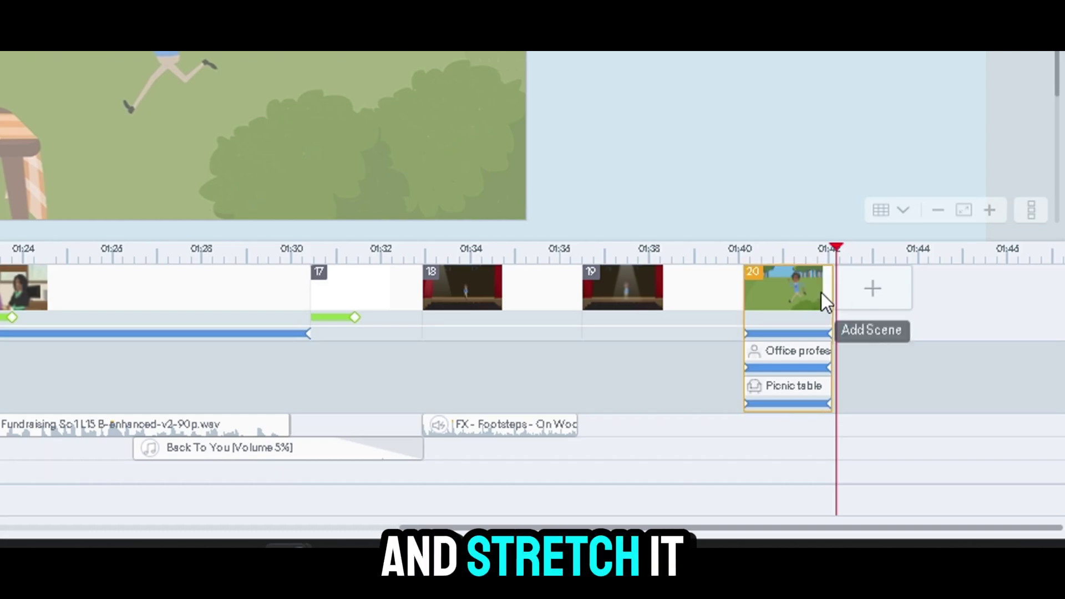
{"action": "left_click_drag", "start_coordinate": [818, 295], "coordinate": [949, 352]}
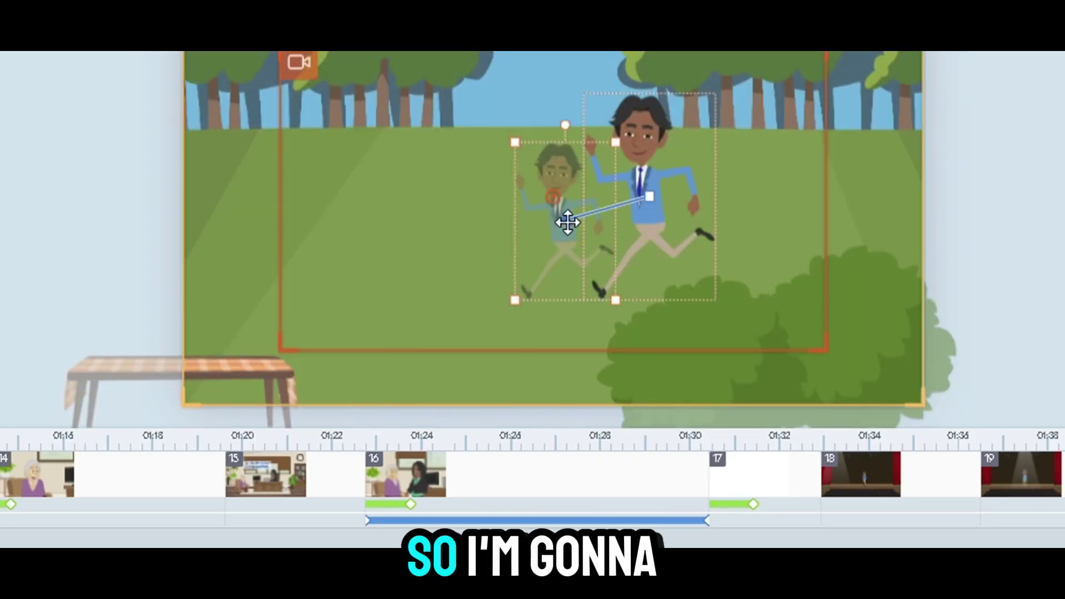
Step: Lengthen the man's run by moving his starting figure up and right to the trees and placing his end figure near the scene's middle
{"action": "left_click_drag", "start_coordinate": [566, 222], "coordinate": [499, 240]}
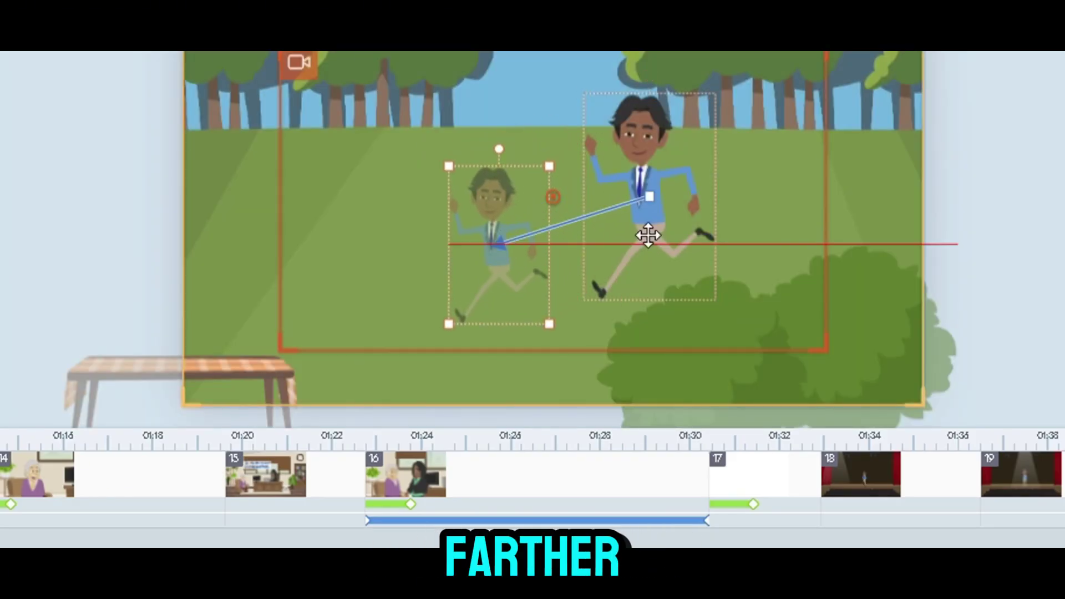
{"action": "left_click_drag", "start_coordinate": [647, 195], "coordinate": [732, 135]}
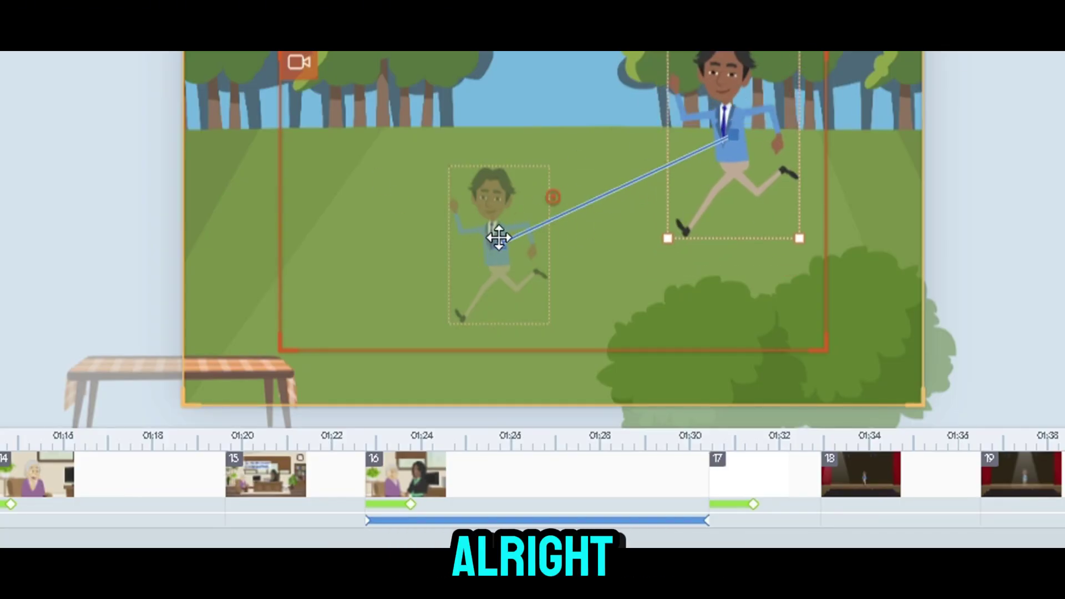
{"action": "left_click_drag", "start_coordinate": [495, 238], "coordinate": [558, 204]}
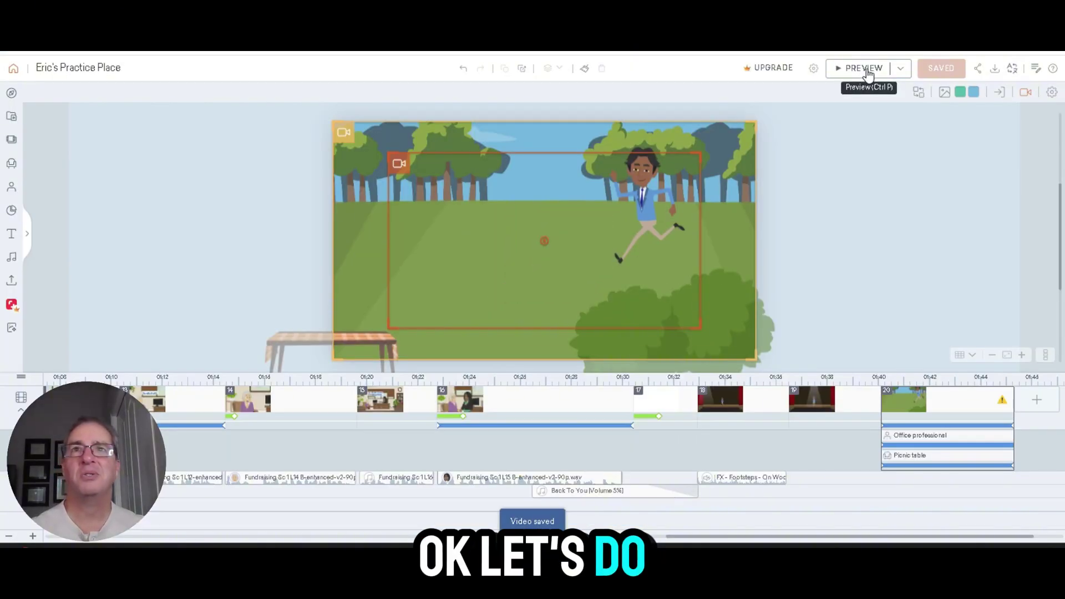
Step: Preview the scene's animation and enlarge the picnic table's end figure
{"action": "left_click", "coordinate": [867, 71]}
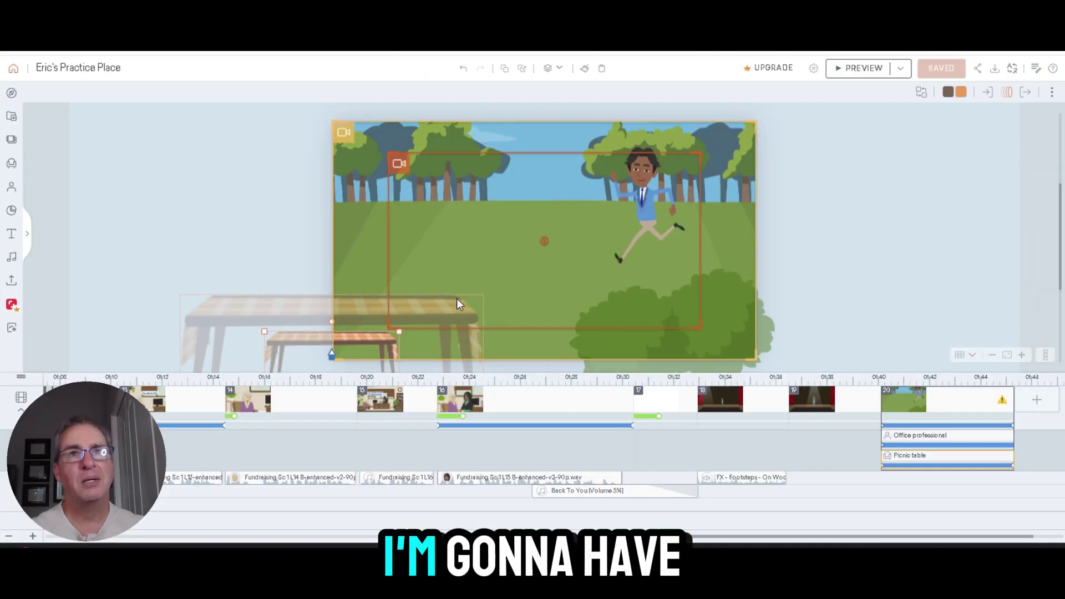
{"action": "left_click_drag", "start_coordinate": [482, 295], "coordinate": [541, 266]}
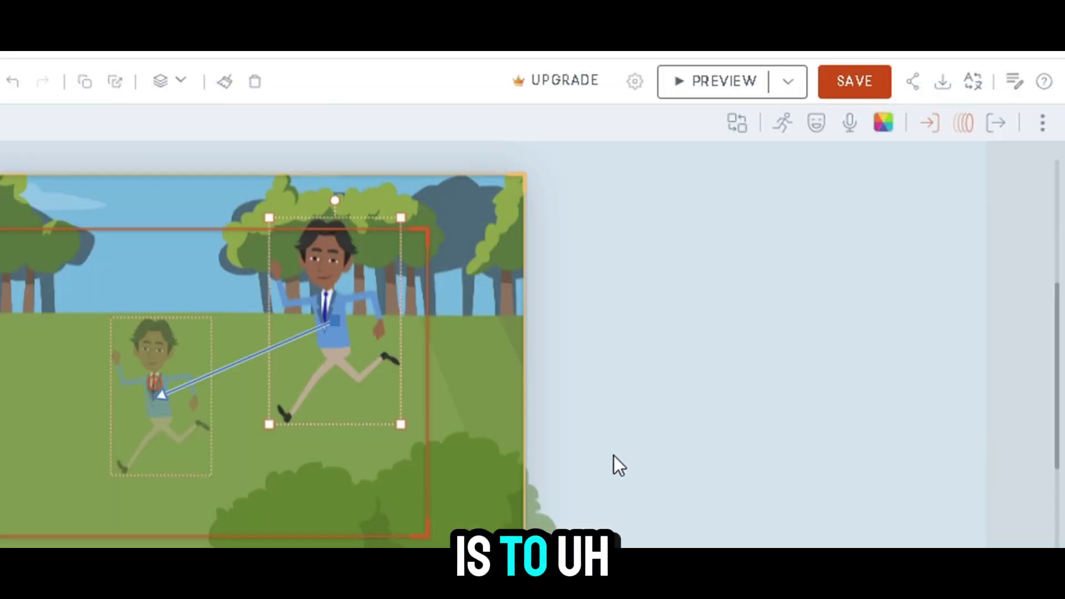
Step: Change the running man's facial expression to Shocked and save the project
{"action": "left_click", "coordinate": [814, 126]}
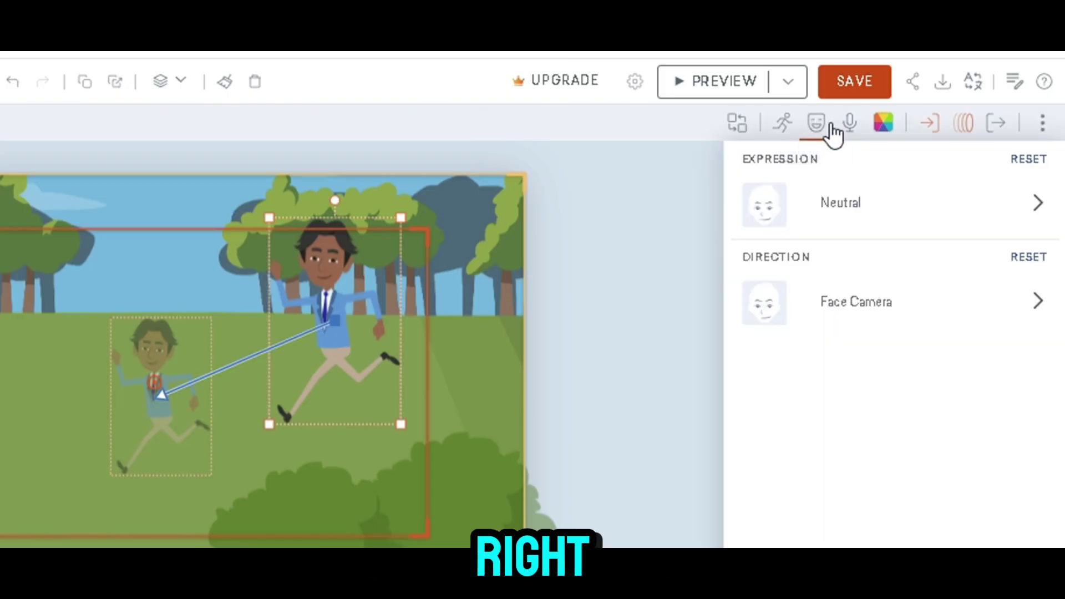
{"action": "left_click", "coordinate": [849, 206]}
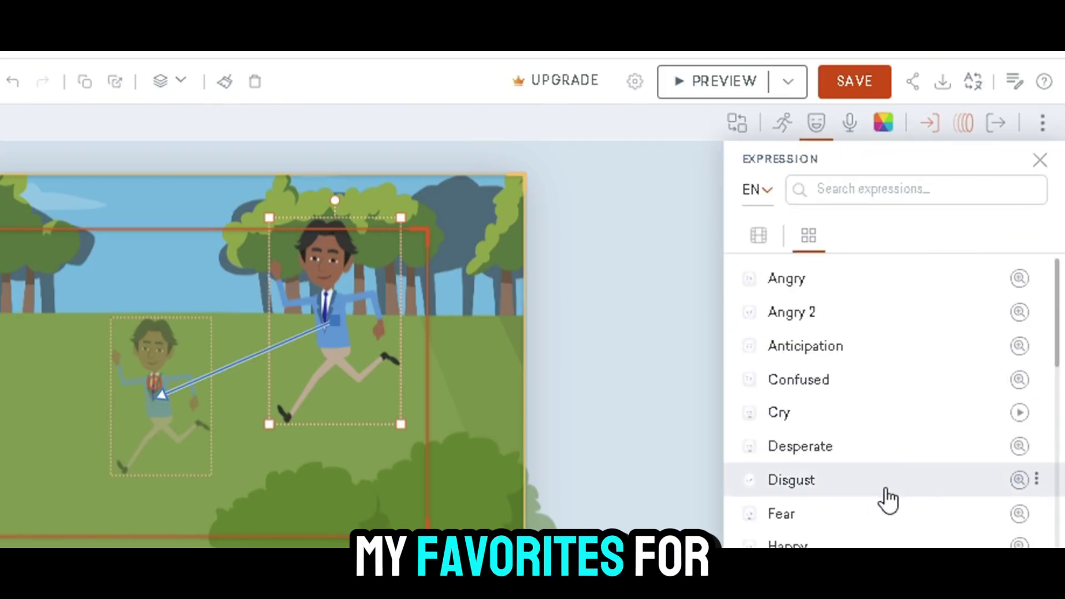
{"action": "scroll", "coordinate": [887, 458], "scroll_direction": "down", "scroll_amount": 4}
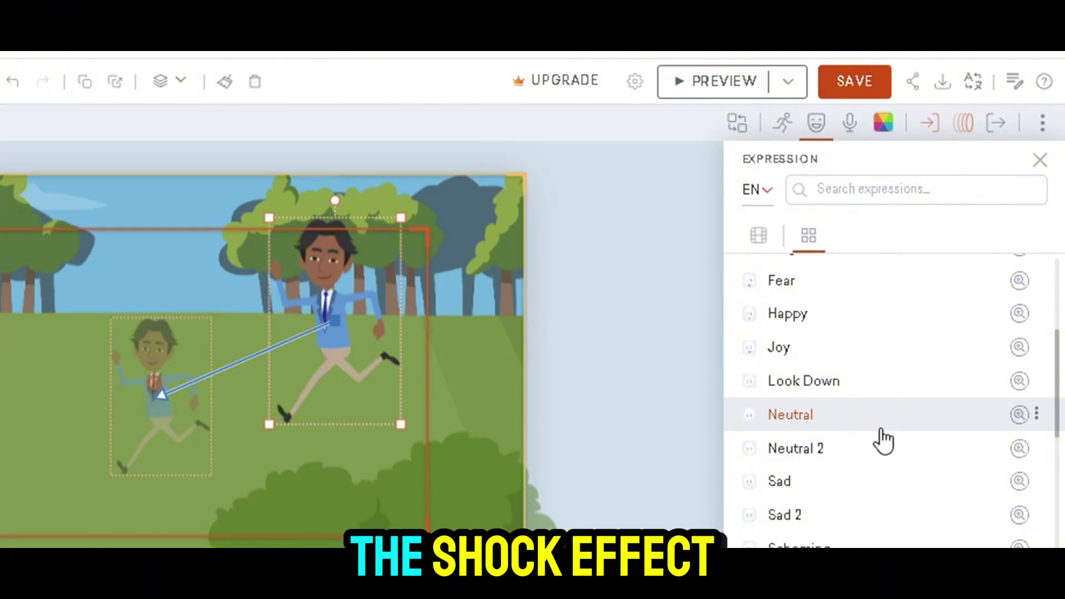
{"action": "scroll", "coordinate": [886, 438], "scroll_direction": "down", "scroll_amount": 2}
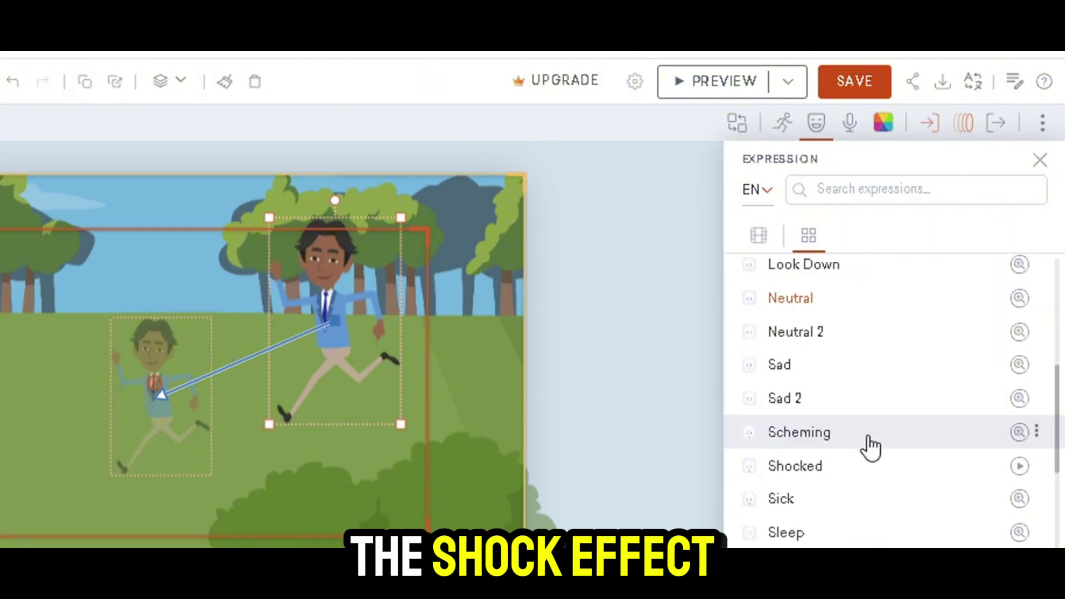
{"action": "left_click", "coordinate": [831, 477]}
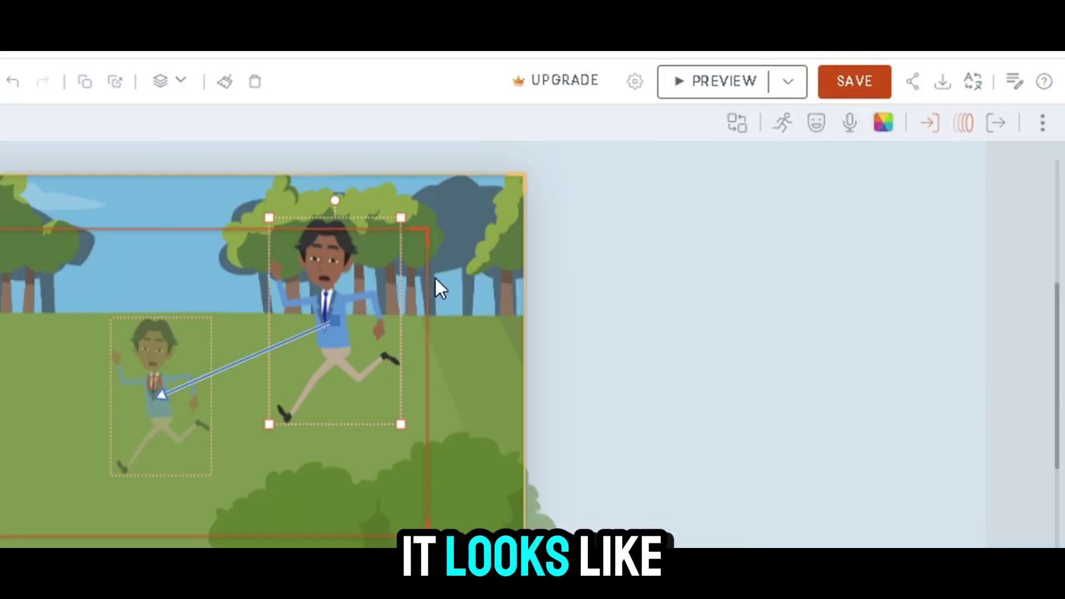
{"action": "left_click", "coordinate": [842, 86]}
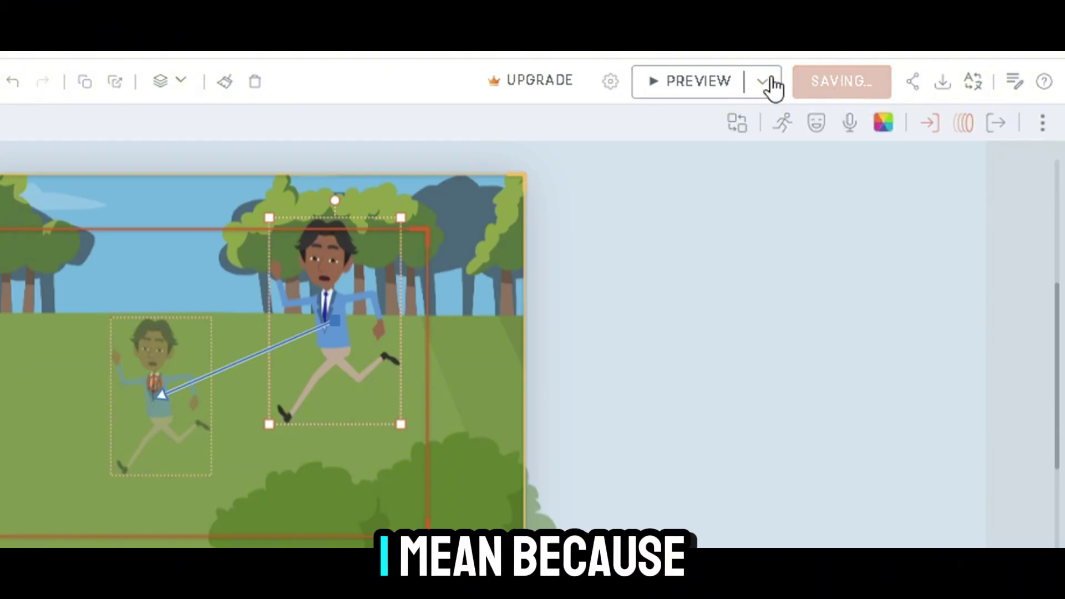